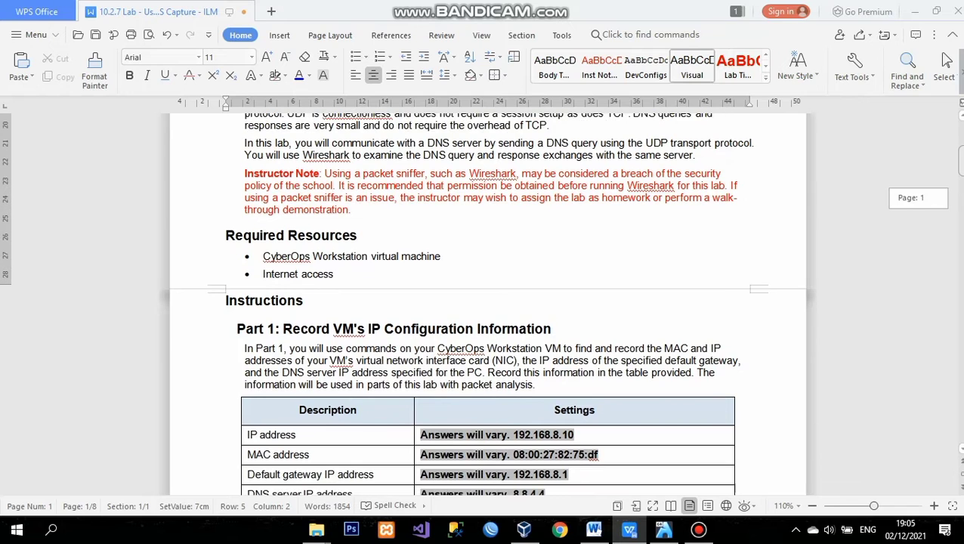
# Review the Part 1 instructions in the lab document and open a terminal in the CyberOps Workstation VM.
pyautogui.scroll(-3, 487, 303)
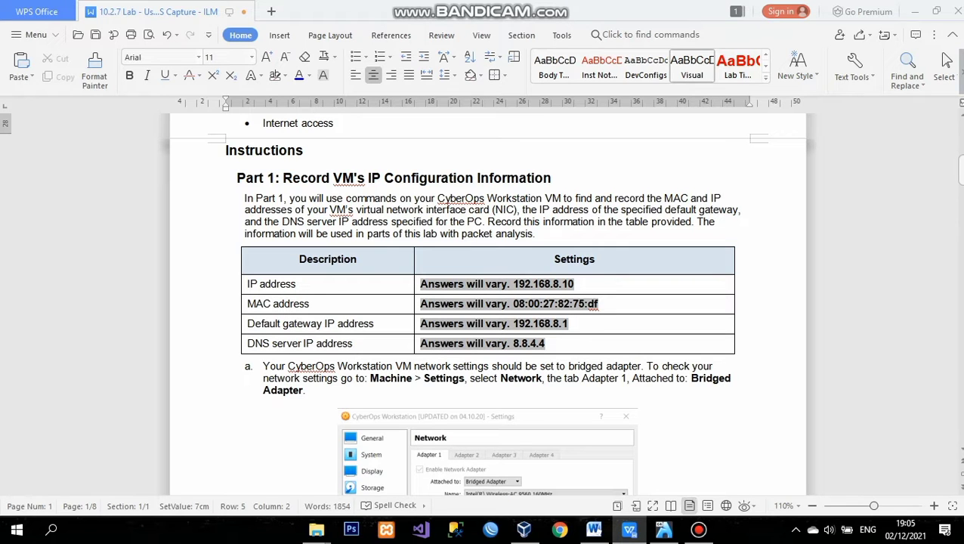
pyautogui.click(664, 529)
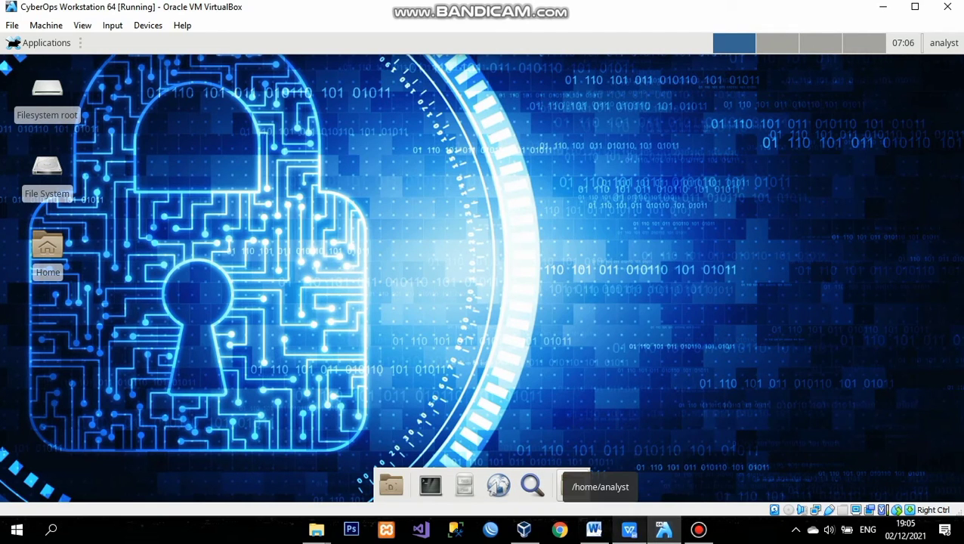
pyautogui.click(630, 529)
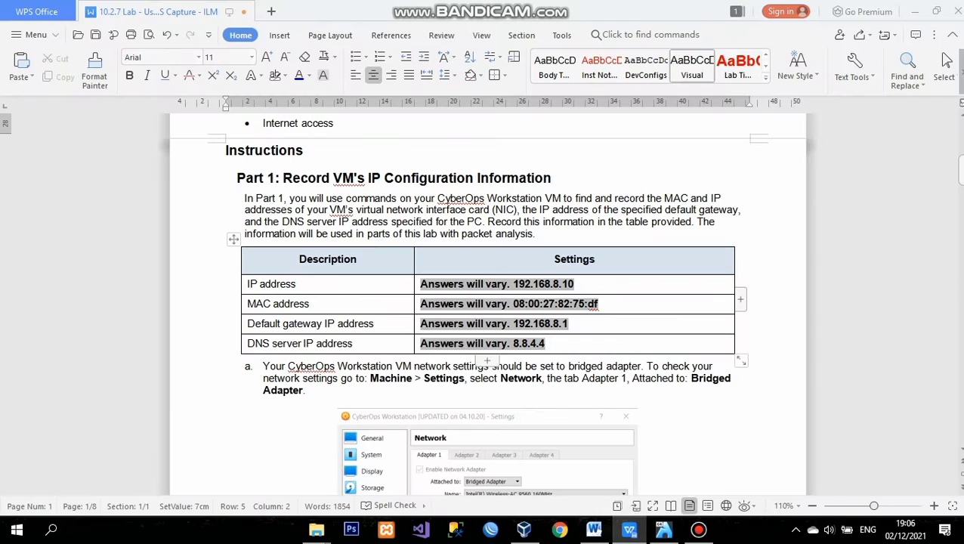
pyautogui.scroll(-10, 488, 302)
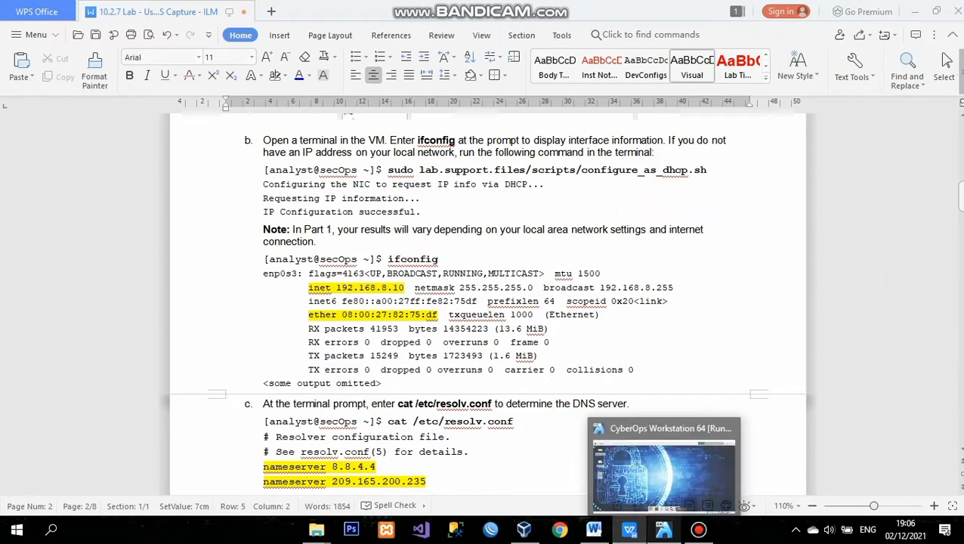
pyautogui.click(663, 531)
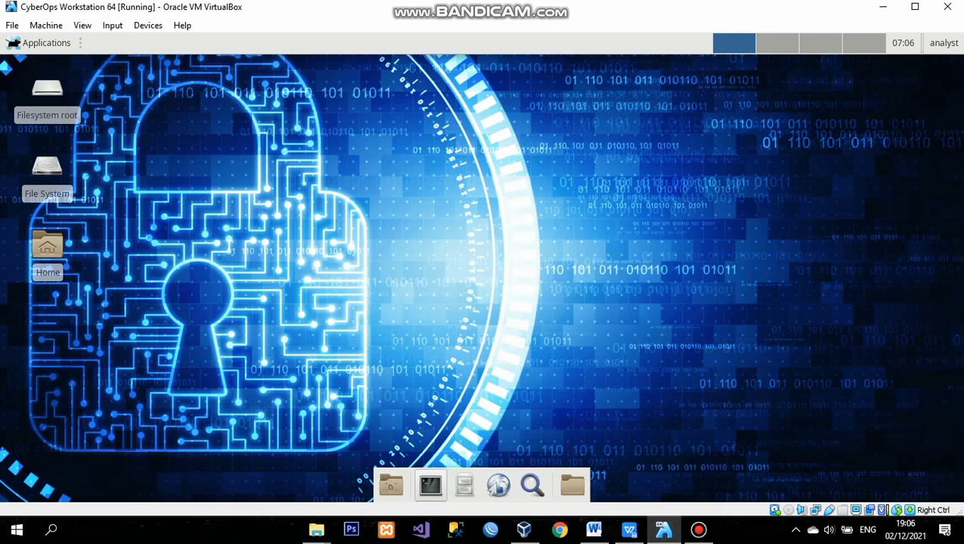
pyautogui.click(430, 485)
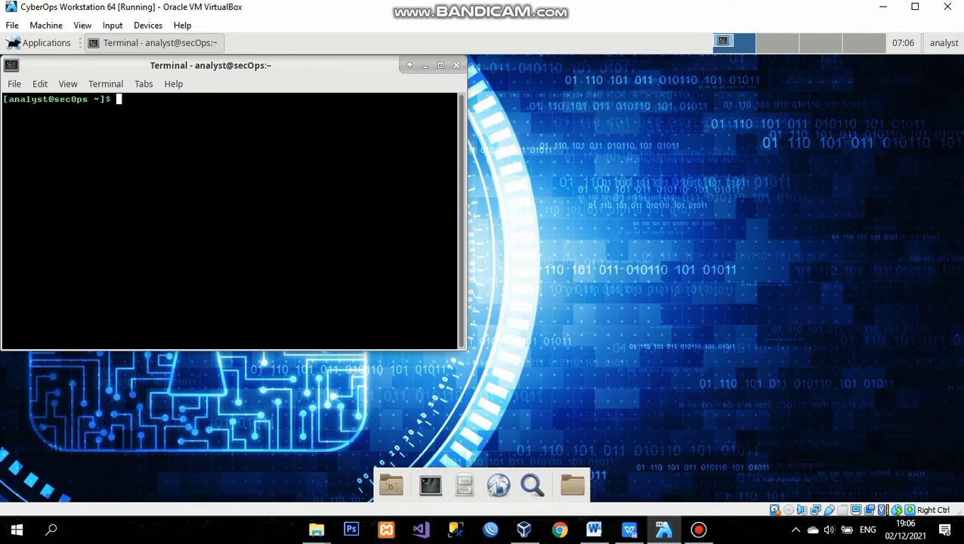
# Copy sudo lab.support.files/scripts/configure_as_dhcp.sh from the lab document into the VM terminal, and run it with the sudo password.
pyautogui.click(630, 531)
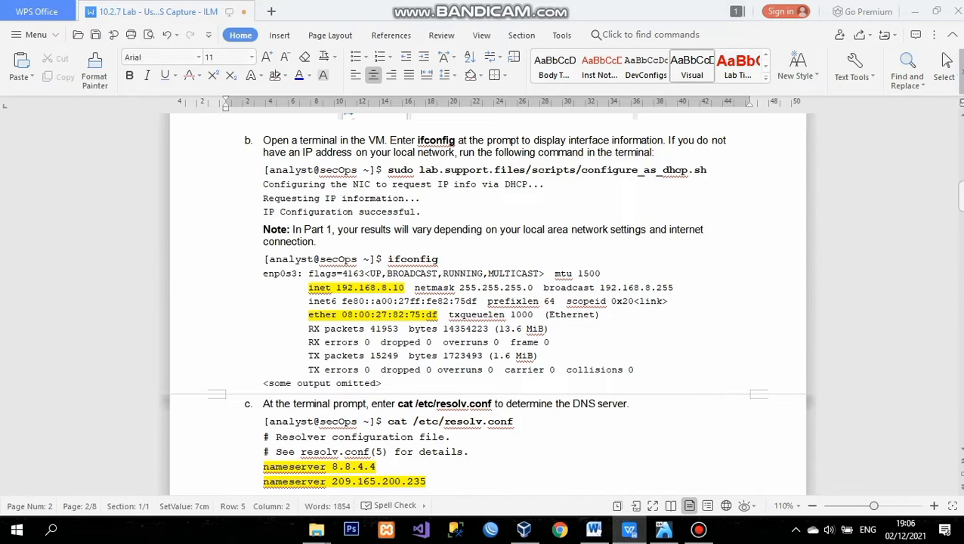
pyautogui.moveTo(388, 170); pyautogui.dragTo(708, 172)
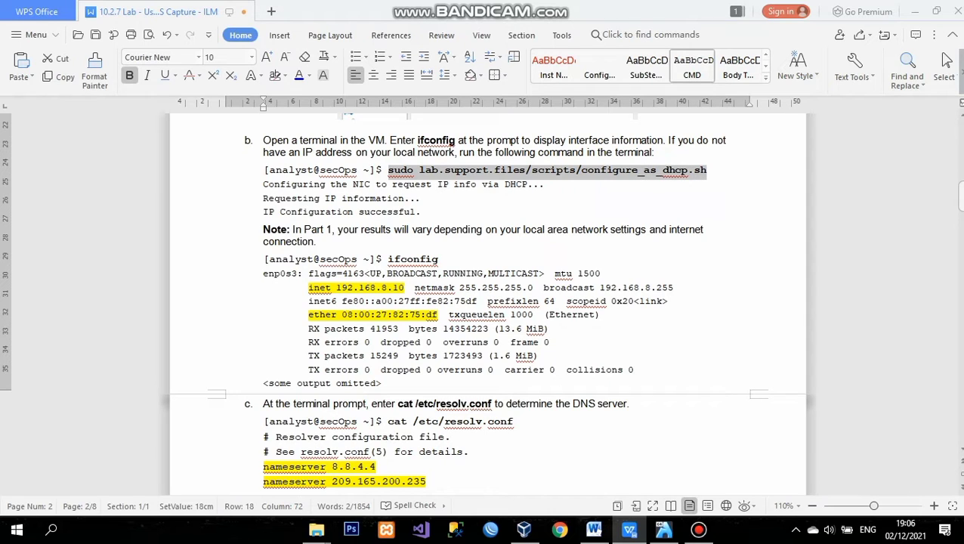
pyautogui.rightClick(684, 173)
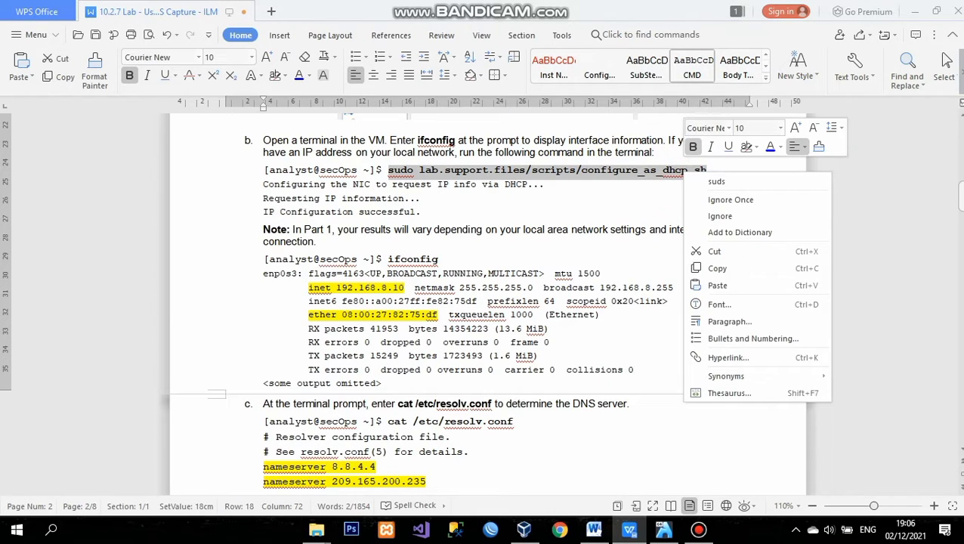
pyautogui.click(729, 266)
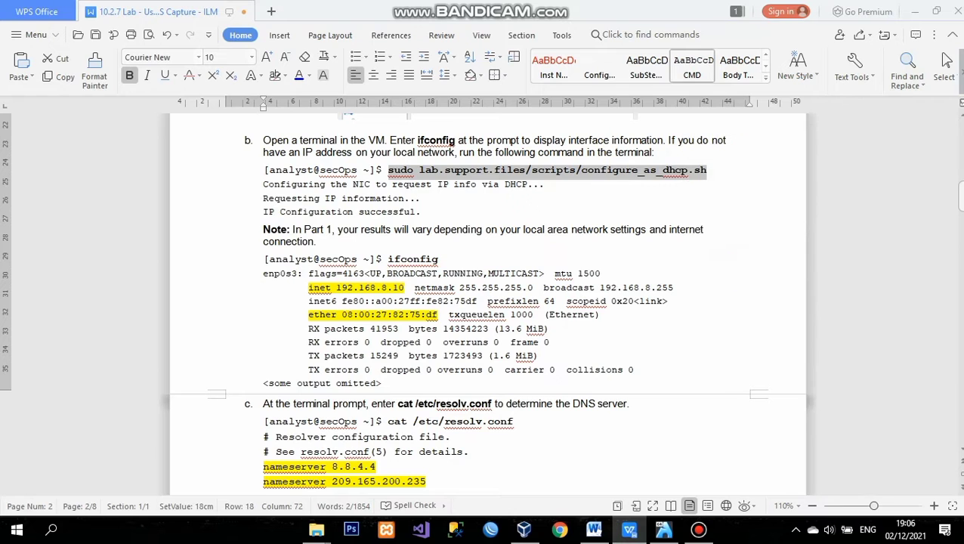
pyautogui.click(663, 528)
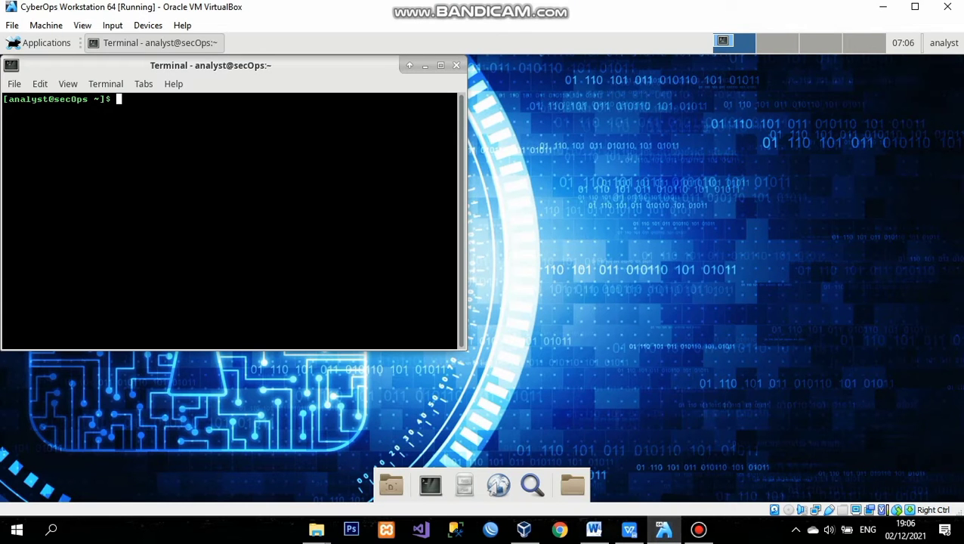
pyautogui.rightClick(118, 101)
pyautogui.click(150, 183)
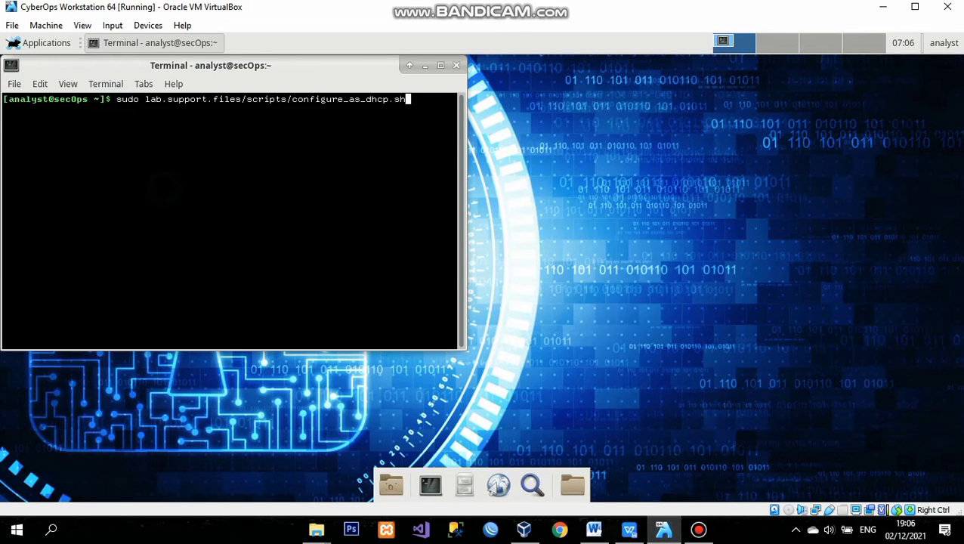
pyautogui.press('Return')
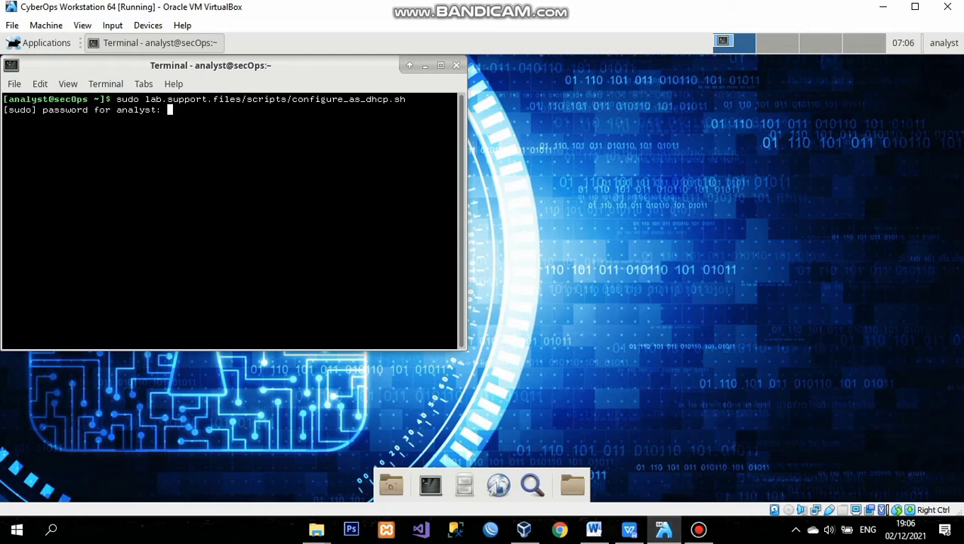
pyautogui.press('Return')
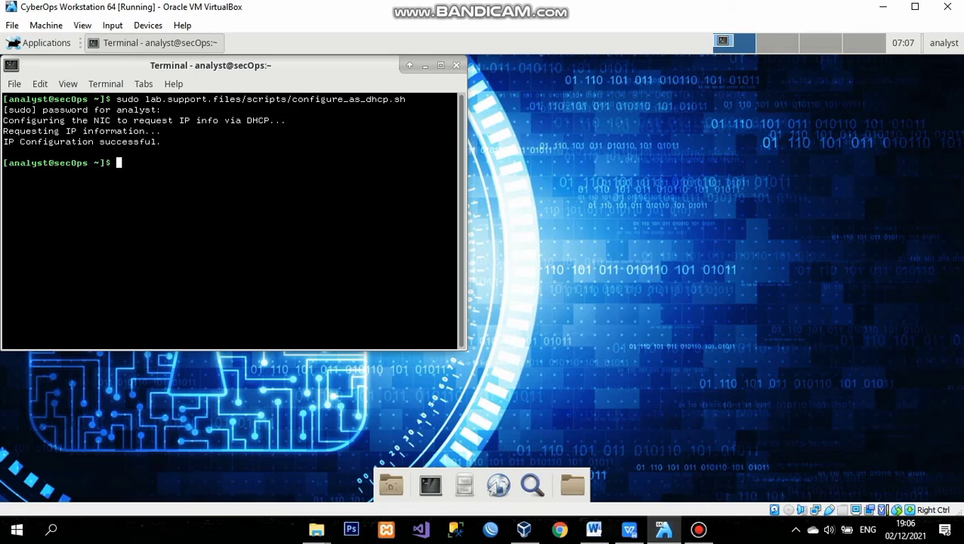
# Run the lab document's ifconfig command in the VM terminal and highlight the enp0s3 address lines in its output.
pyautogui.click(626, 529)
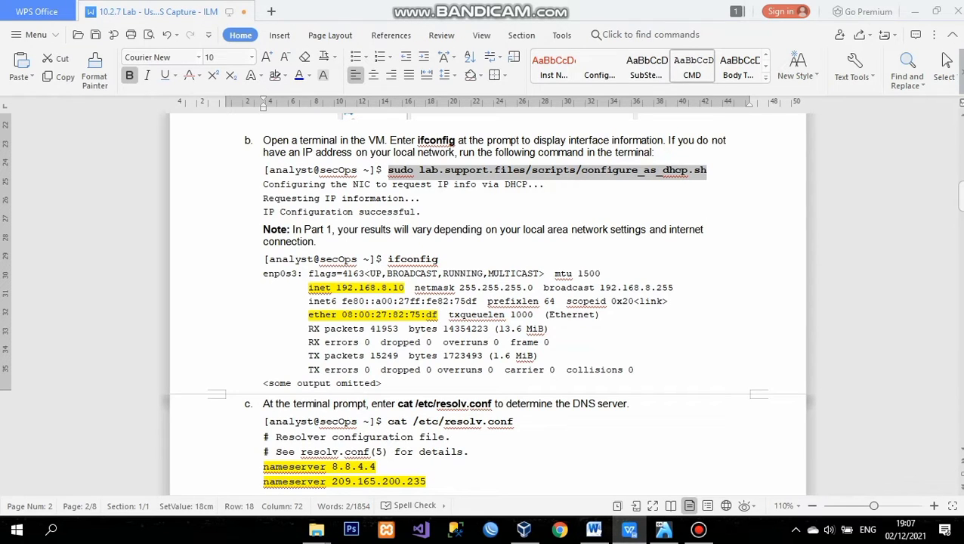
pyautogui.click(664, 530)
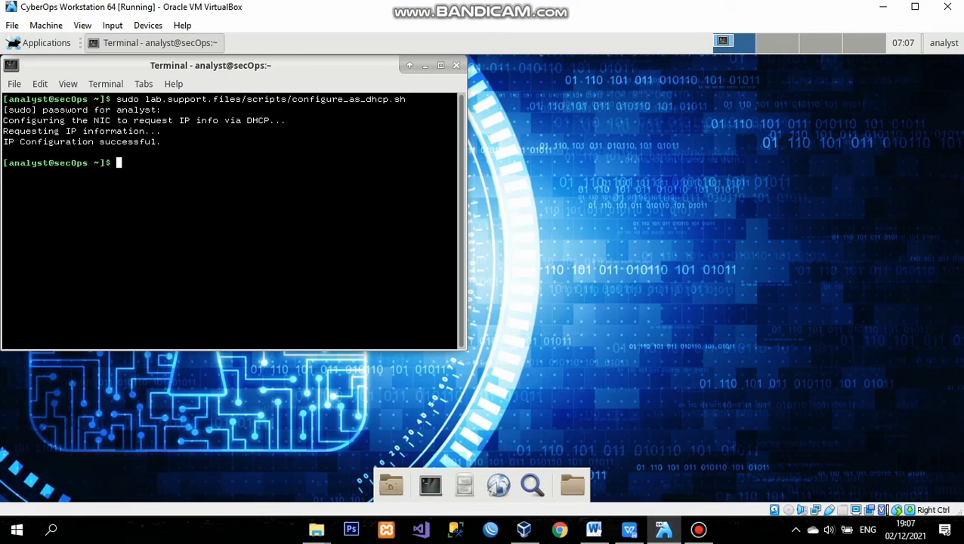
pyautogui.rightClick(114, 155)
pyautogui.click(151, 240)
pyautogui.press('Return')
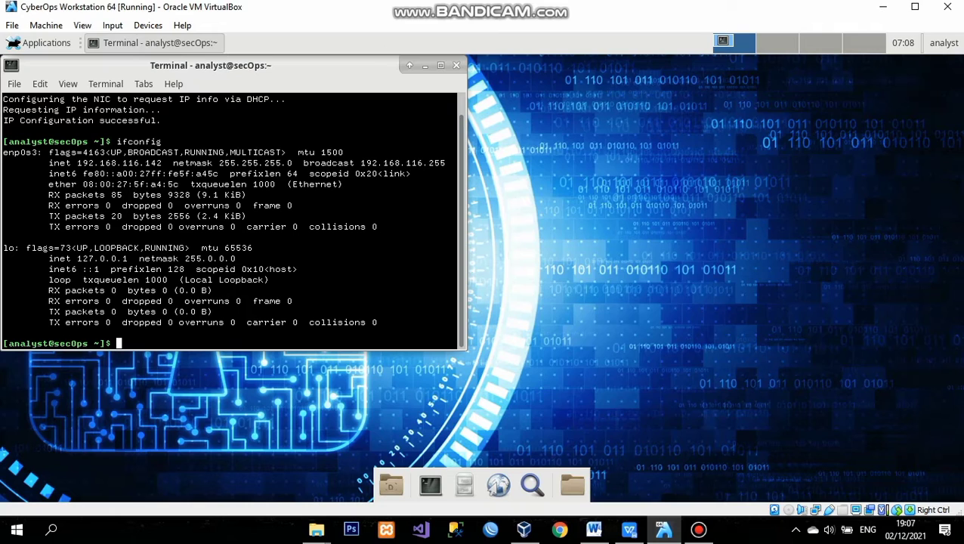
pyautogui.moveTo(48, 184); pyautogui.dragTo(83, 173)
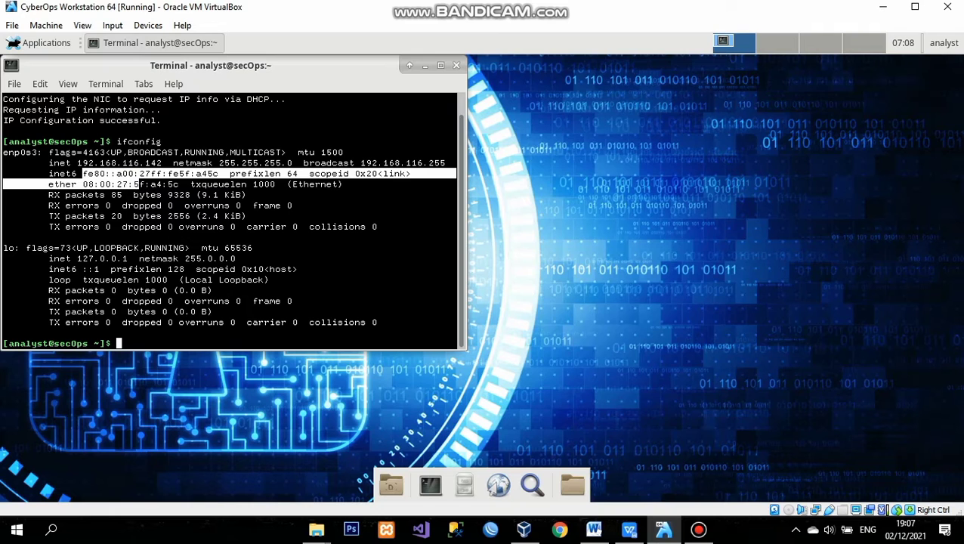
# Copy cat /etc/resolv.conf from step c of the lab document and run it in the VM terminal.
pyautogui.click(594, 529)
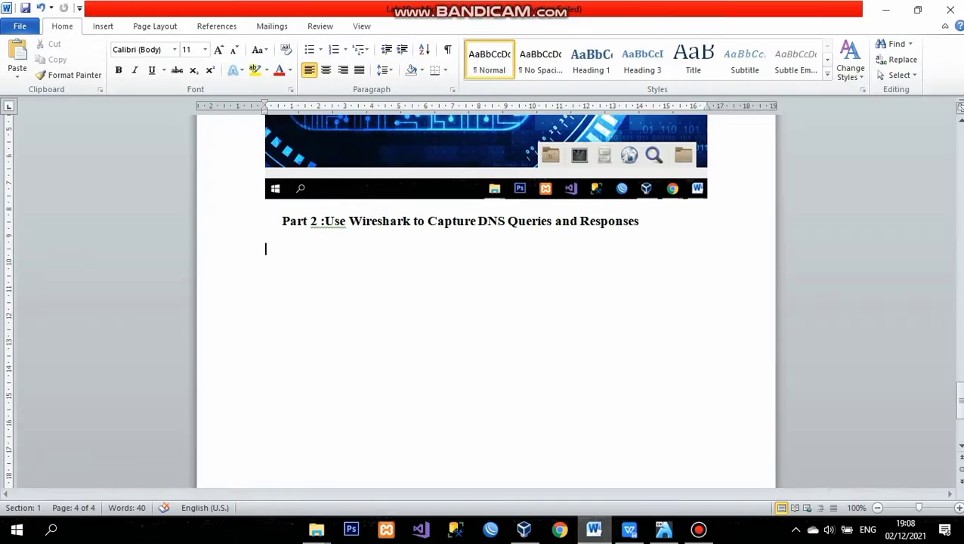
pyautogui.click(629, 529)
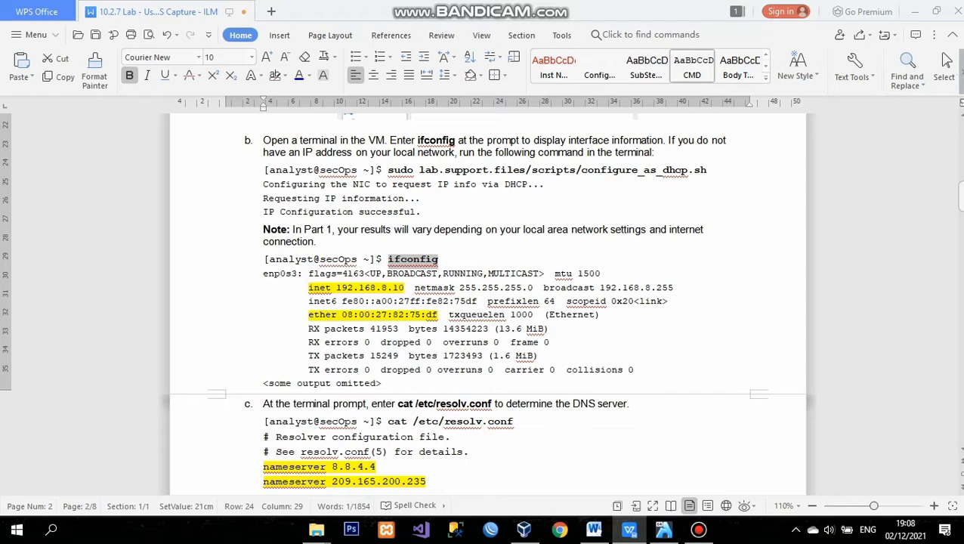
pyautogui.scroll(-5, 488, 302)
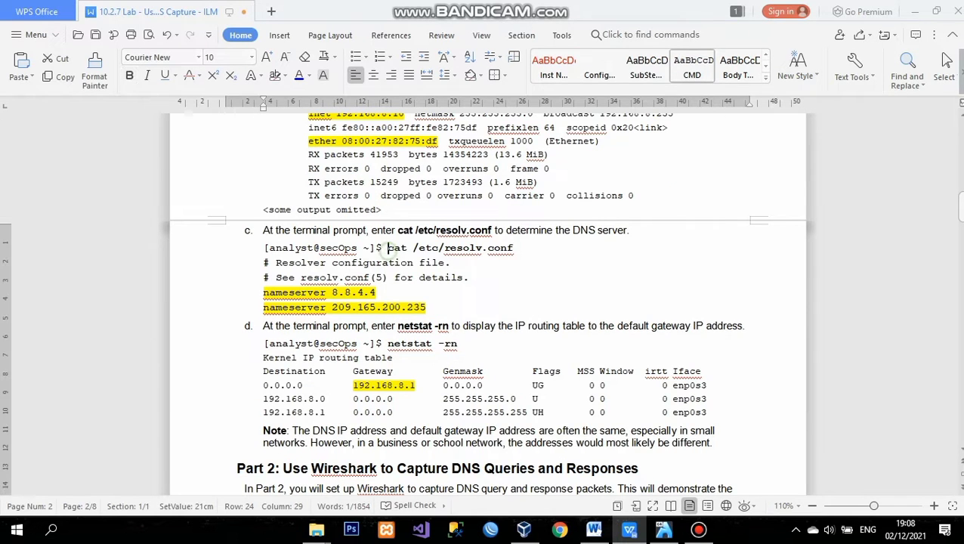
pyautogui.moveTo(387, 248); pyautogui.dragTo(515, 247)
pyautogui.press('cmd+c')
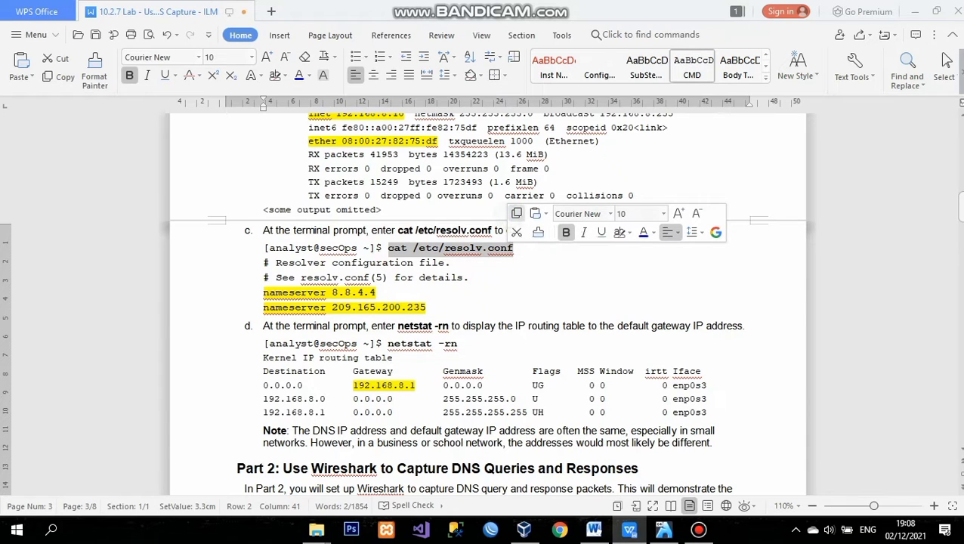
pyautogui.click(664, 529)
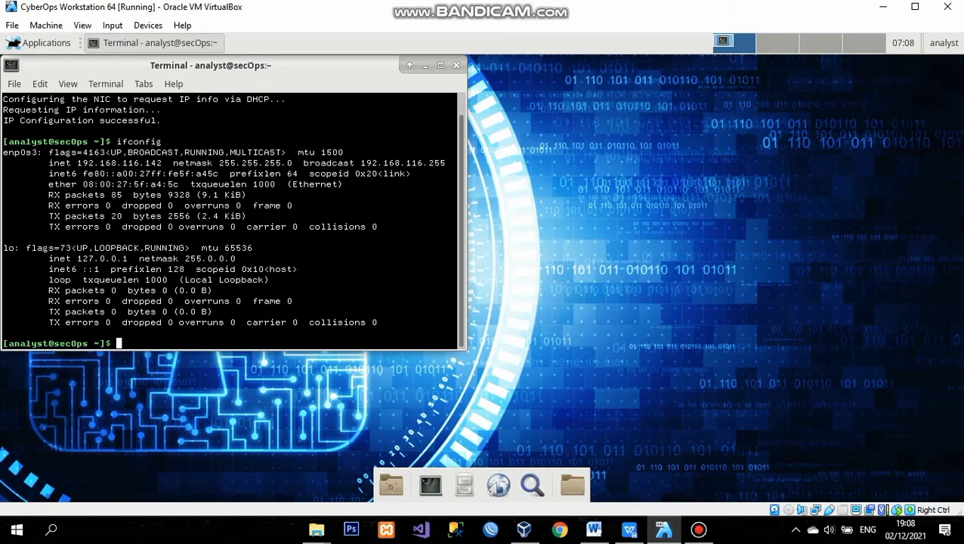
pyautogui.rightClick(119, 342)
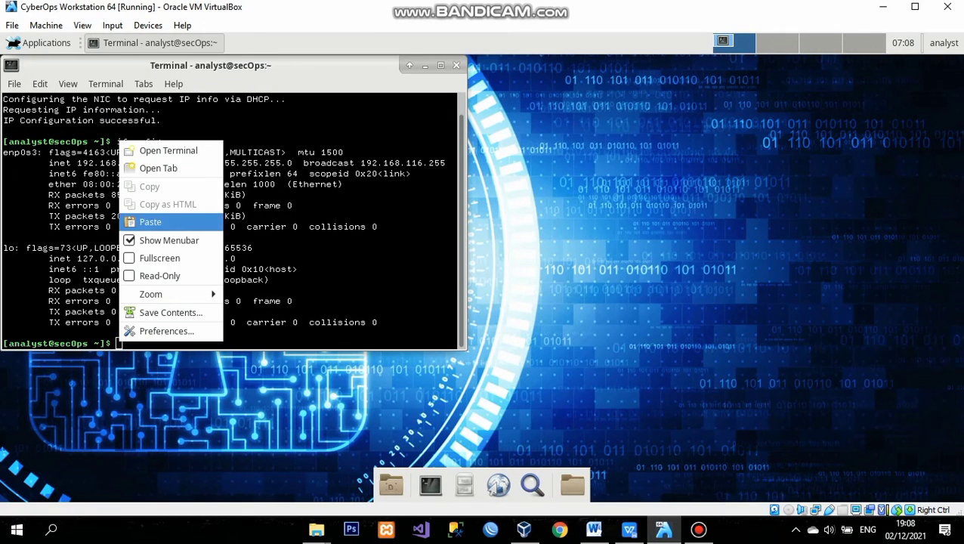
pyautogui.click(151, 221)
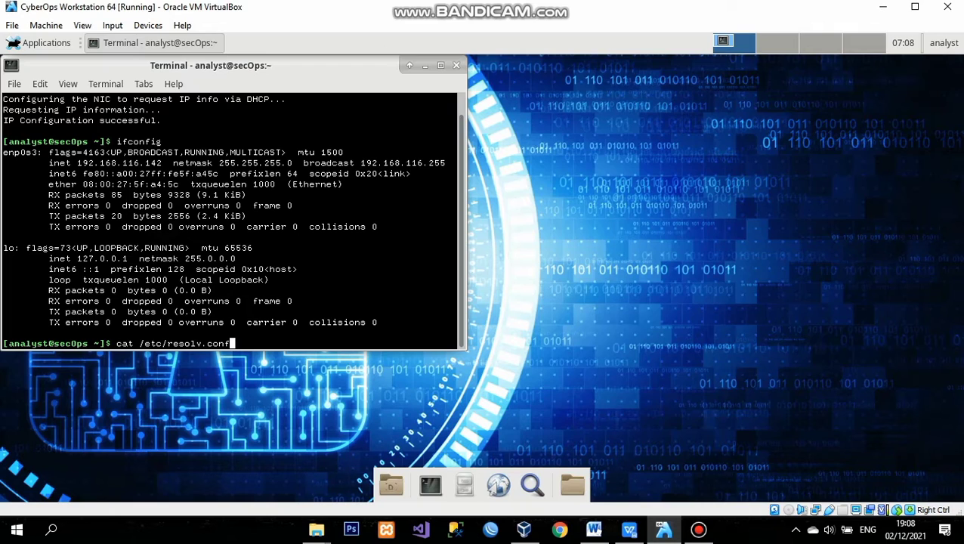
pyautogui.press('Return')
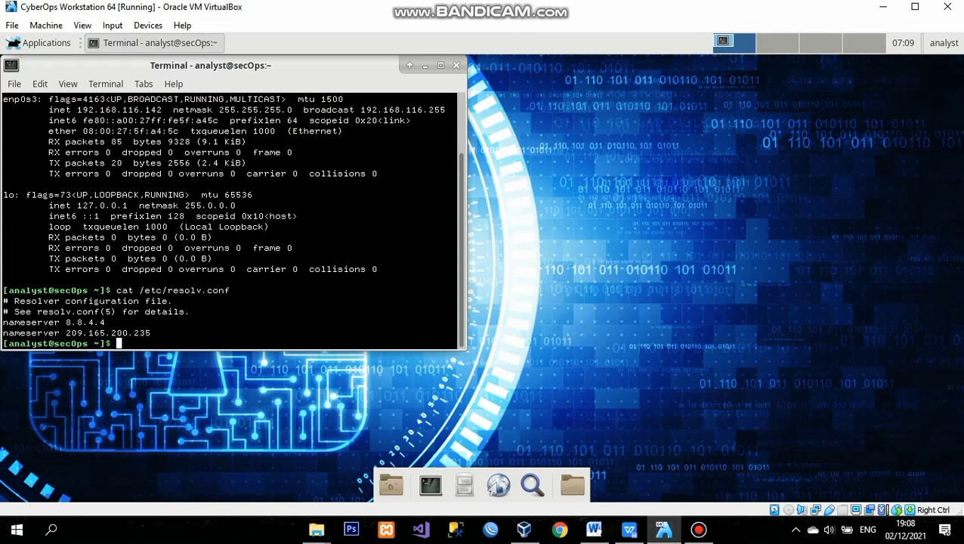
# Copy netstat -rn from the lab document, run it in the VM terminal, and highlight the default gateway address in the routing table.
pyautogui.click(630, 529)
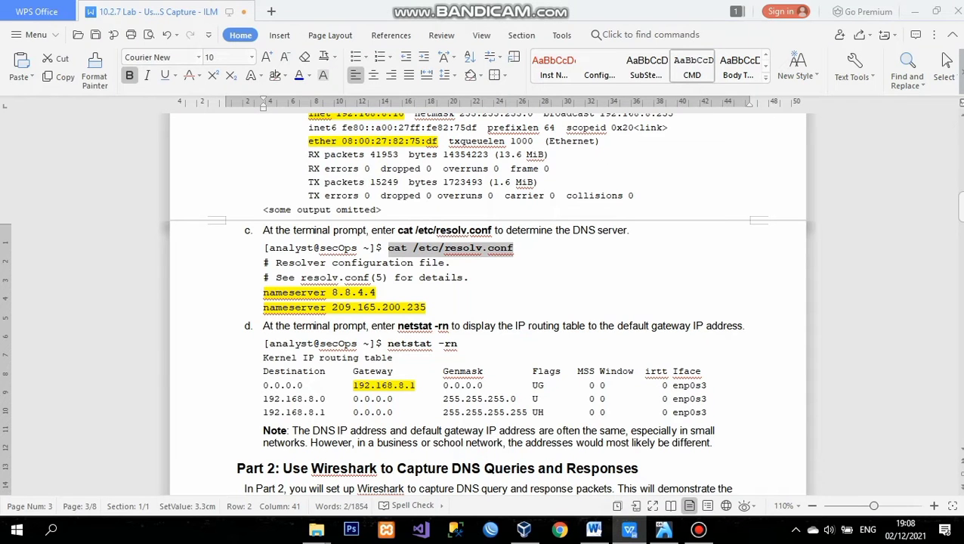
pyautogui.moveTo(388, 344); pyautogui.dragTo(458, 344)
pyautogui.press('cmd+c')
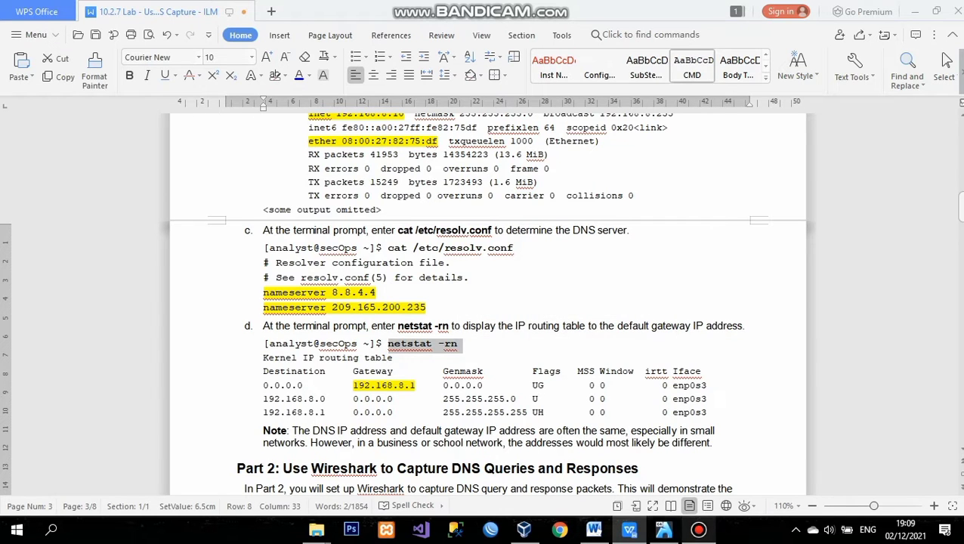
pyautogui.click(664, 531)
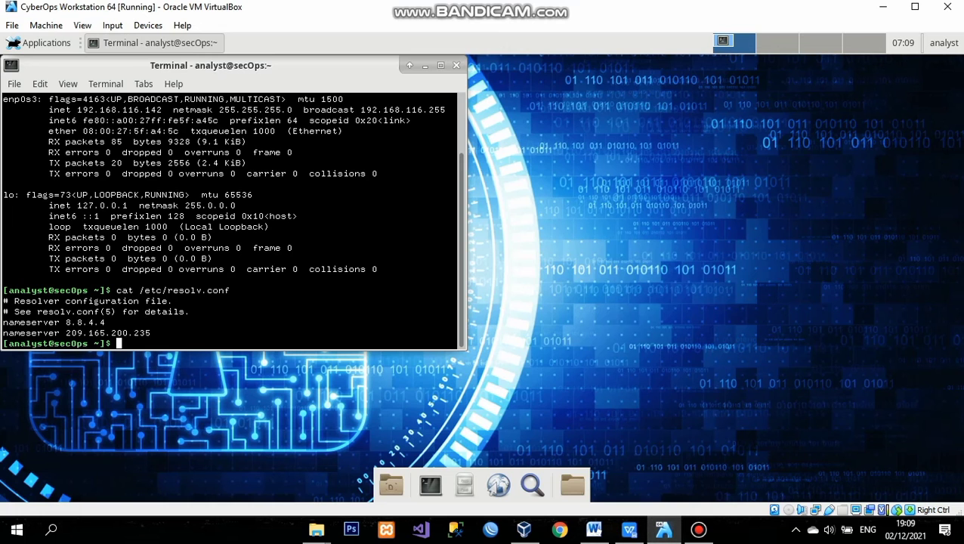
pyautogui.rightClick(114, 137)
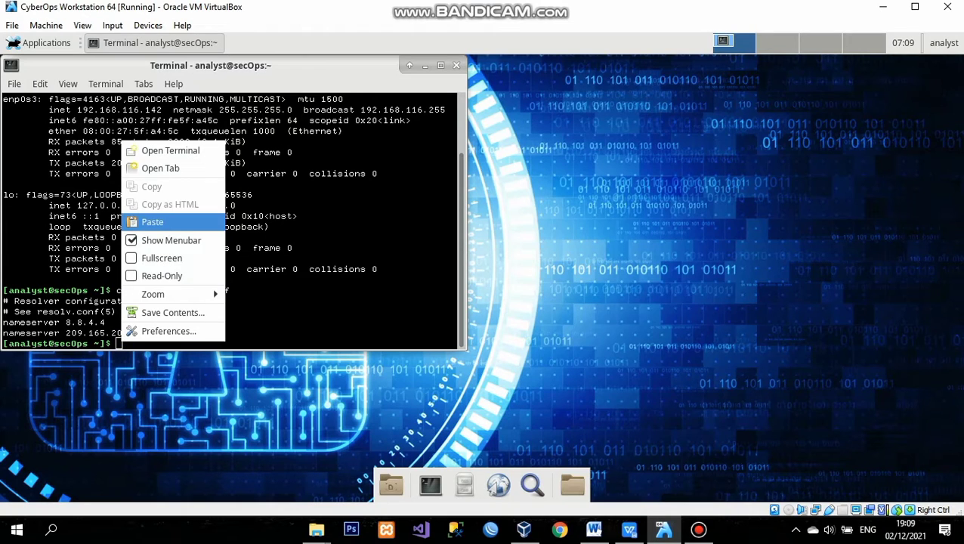
pyautogui.click(151, 221)
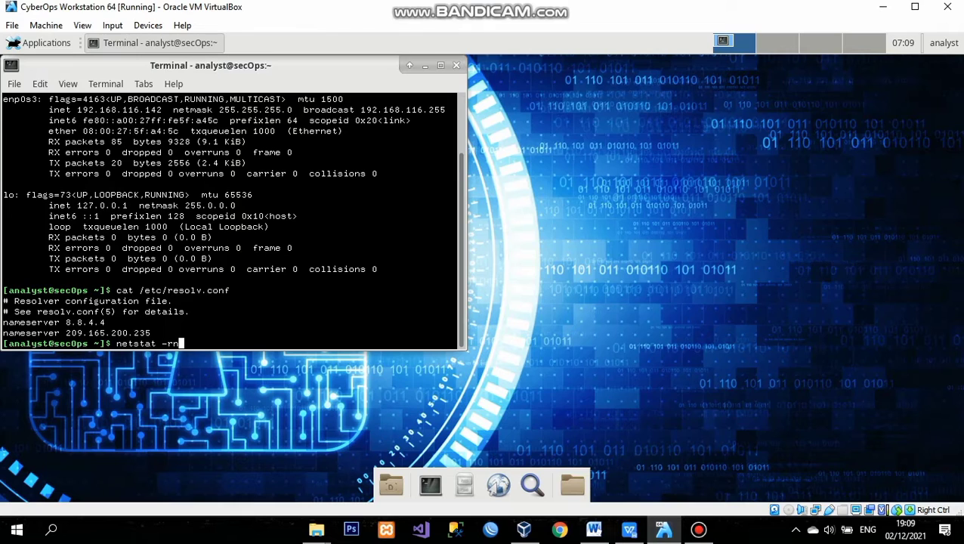
pyautogui.press('Return')
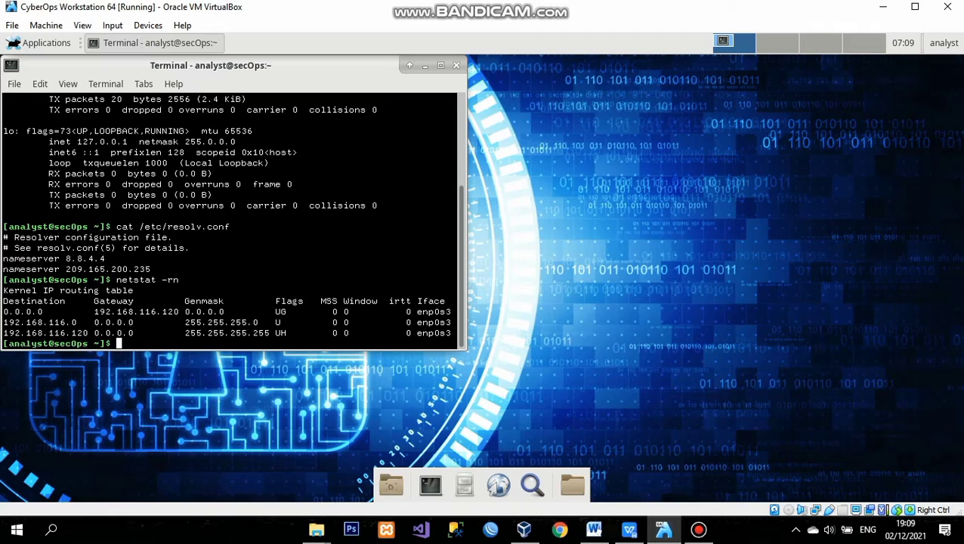
pyautogui.moveTo(94, 311); pyautogui.dragTo(184, 312)
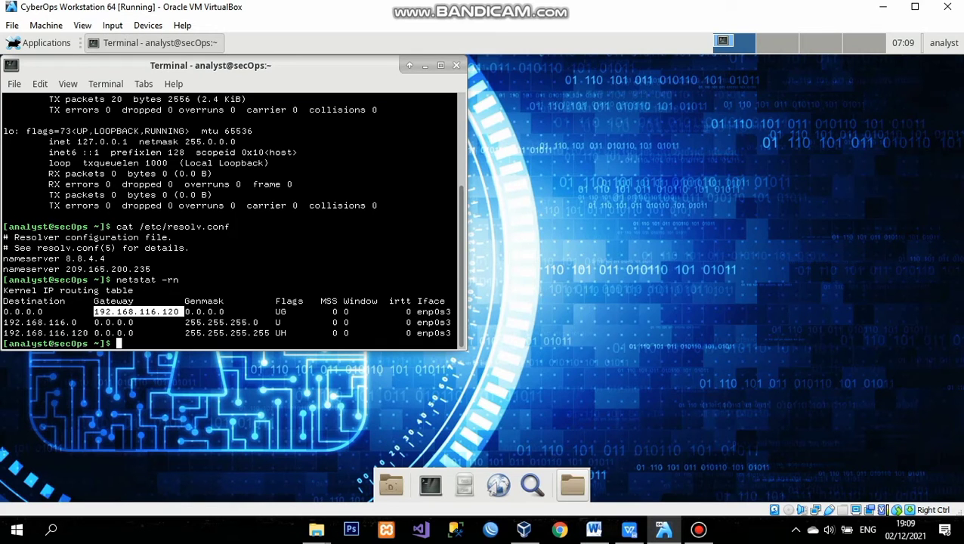
# Consult Part 2 of the lab document and launch Wireshark from the VM terminal with sudo wireshark-gtk.
pyautogui.click(629, 529)
pyautogui.scroll(-3, 487, 303)
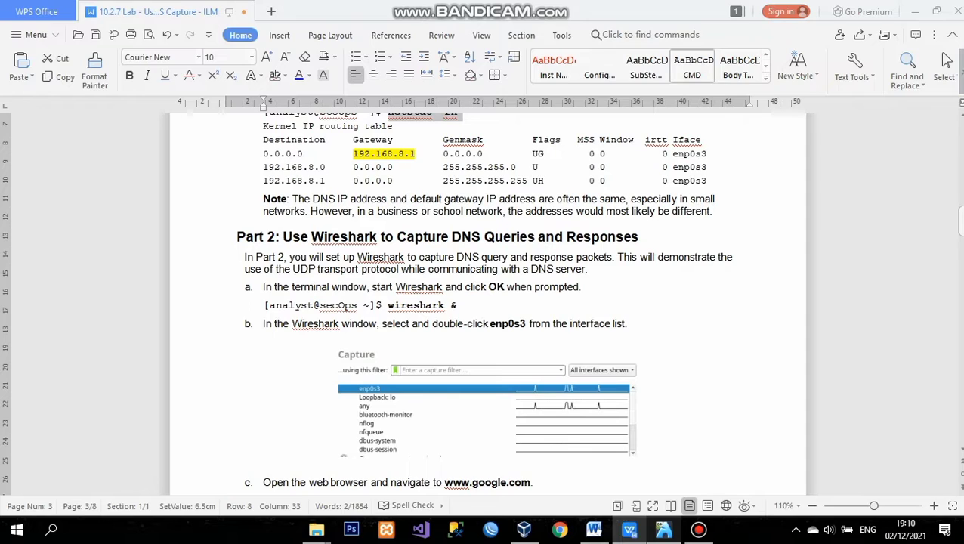
pyautogui.click(663, 529)
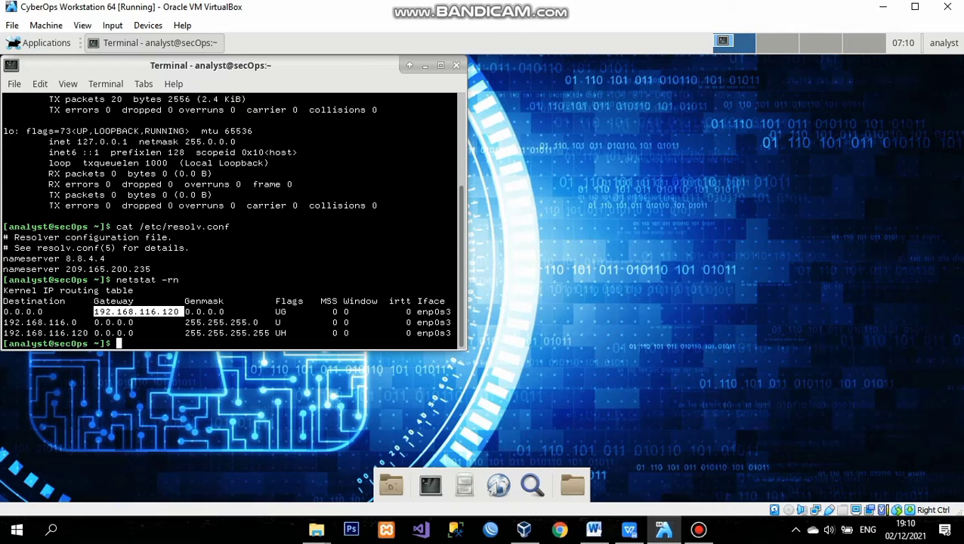
pyautogui.write('sudo wireshark-gtk')
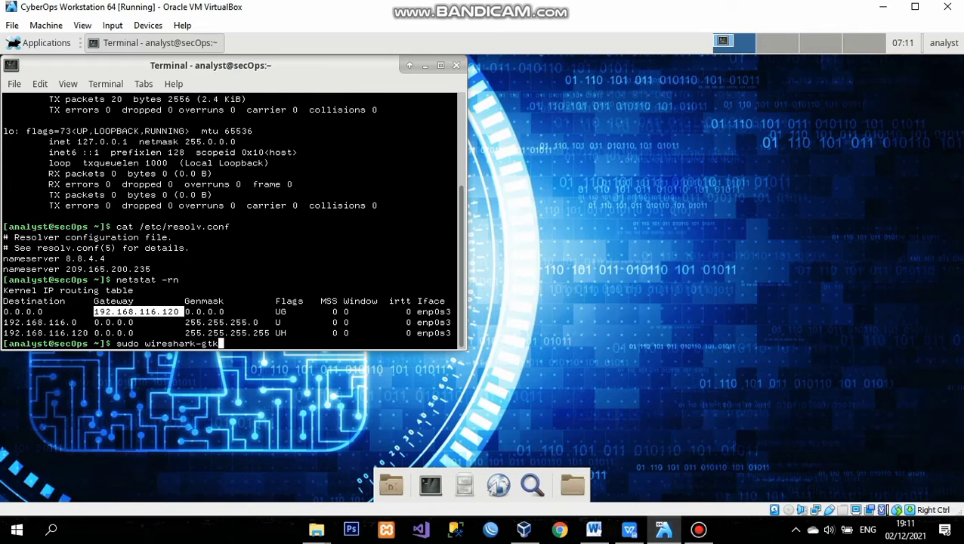
pyautogui.press('Return')
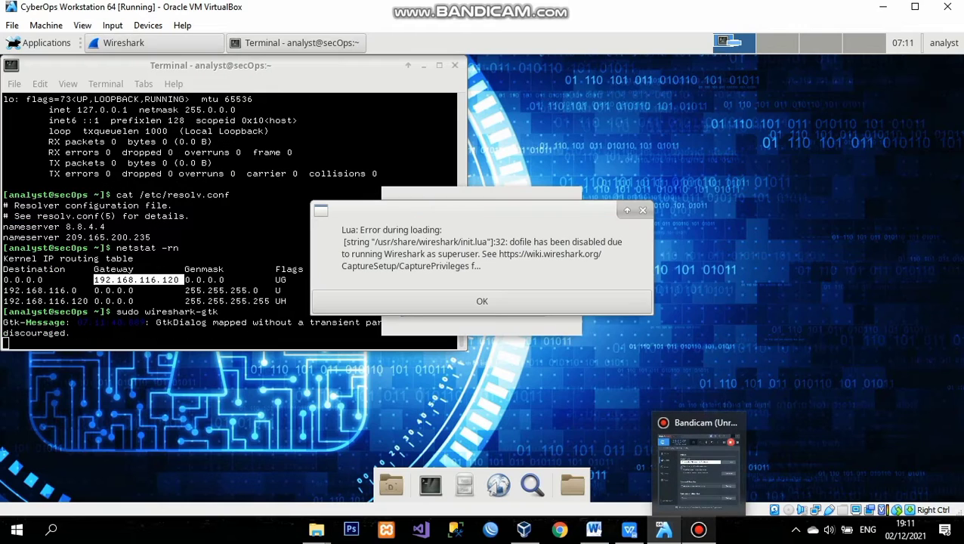
# Dismiss the Lua error and the root user warning, and move the Wireshark window clear of the terminal.
pyautogui.click(491, 300)
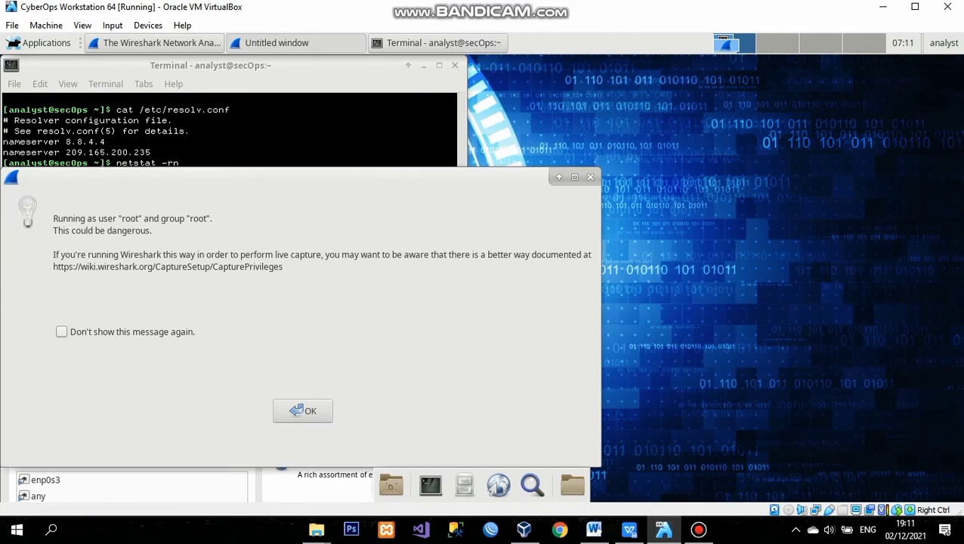
pyautogui.click(302, 410)
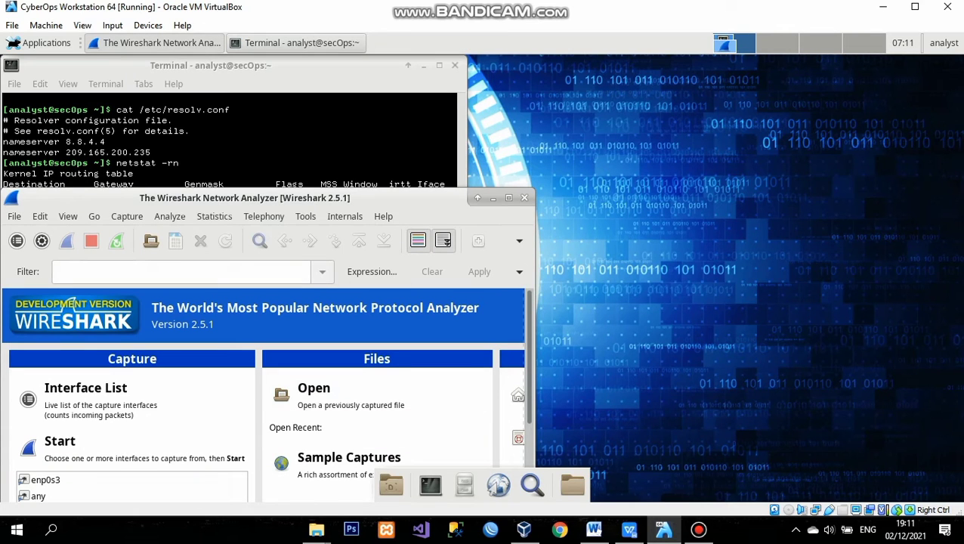
pyautogui.moveTo(363, 195); pyautogui.dragTo(539, 98)
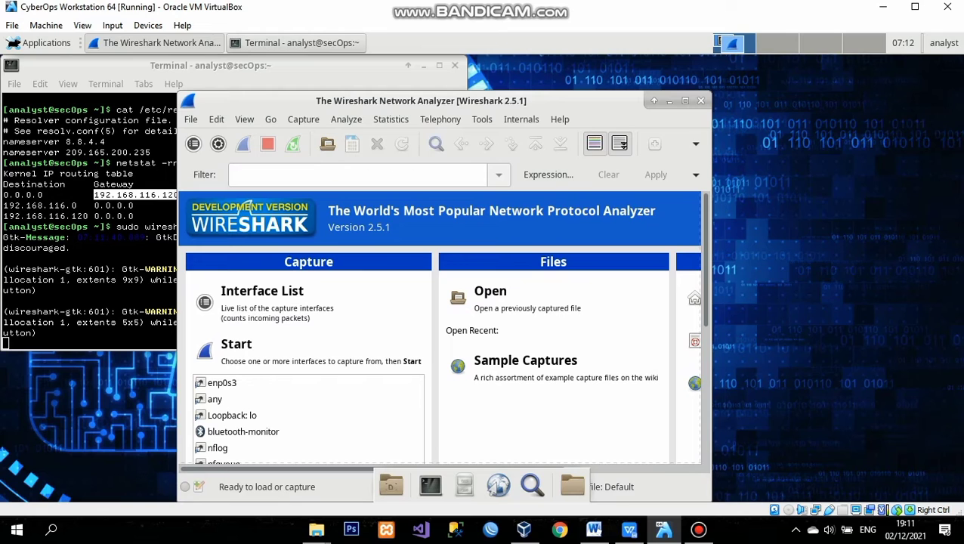
# Read Part 2 steps b to d in the lab document, then select enp0s3 in Wireshark and open the capture interface list.
pyautogui.click(594, 529)
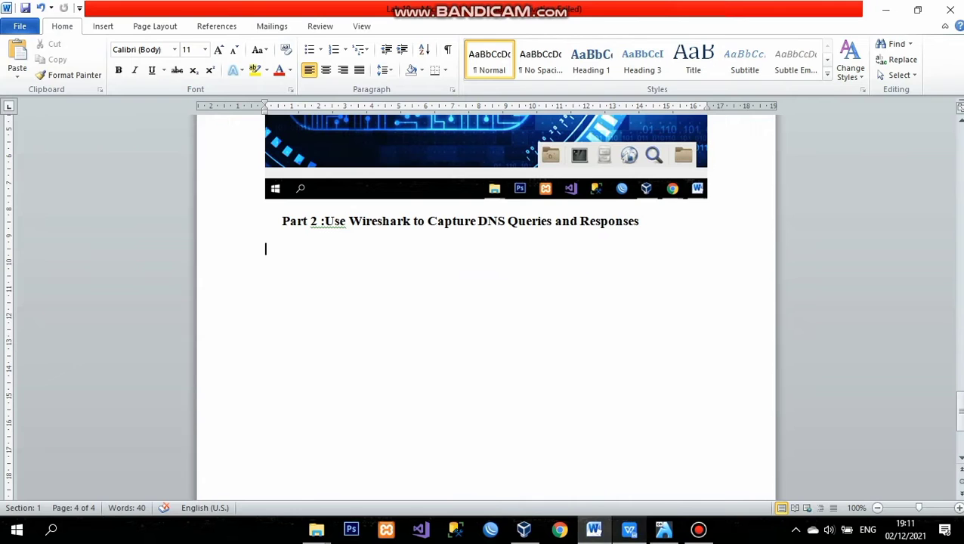
pyautogui.click(629, 529)
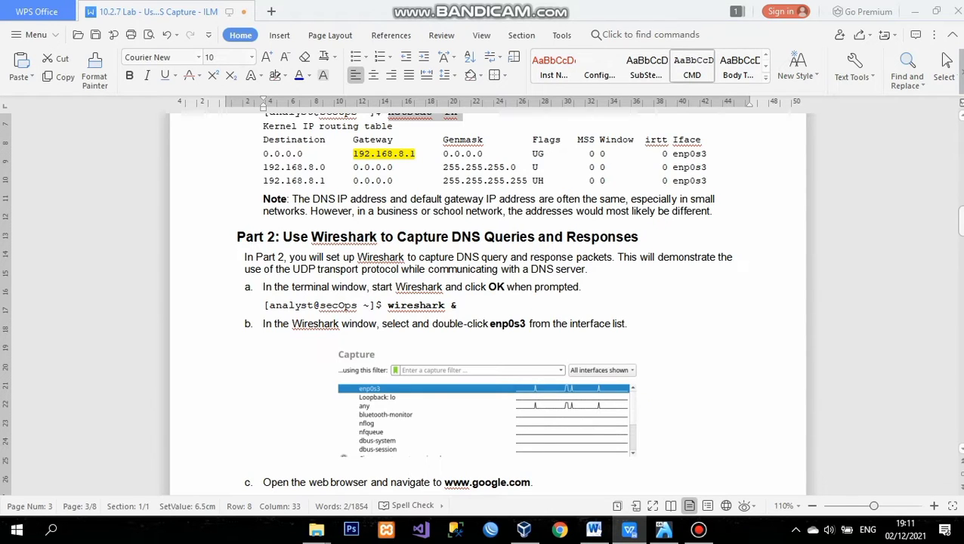
pyautogui.scroll(-2, 484, 303)
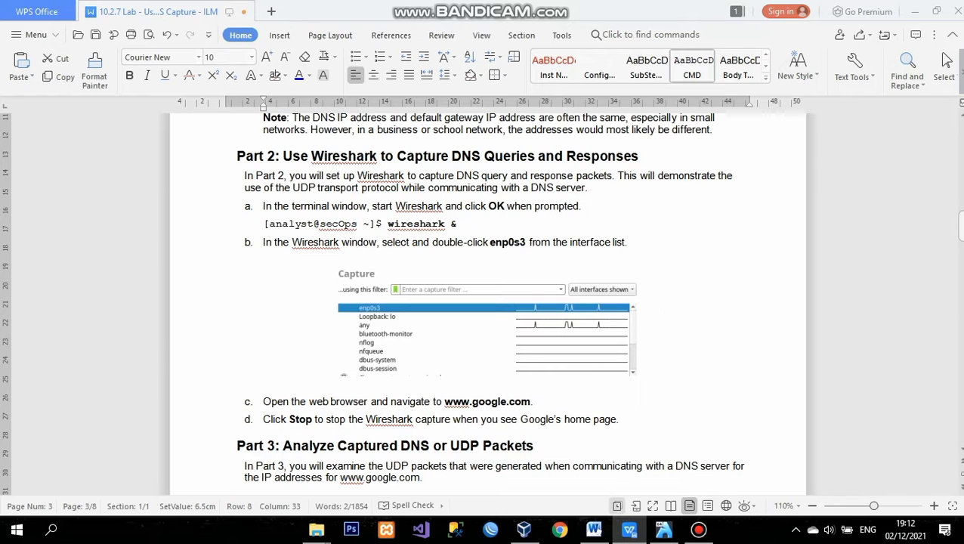
pyautogui.click(664, 529)
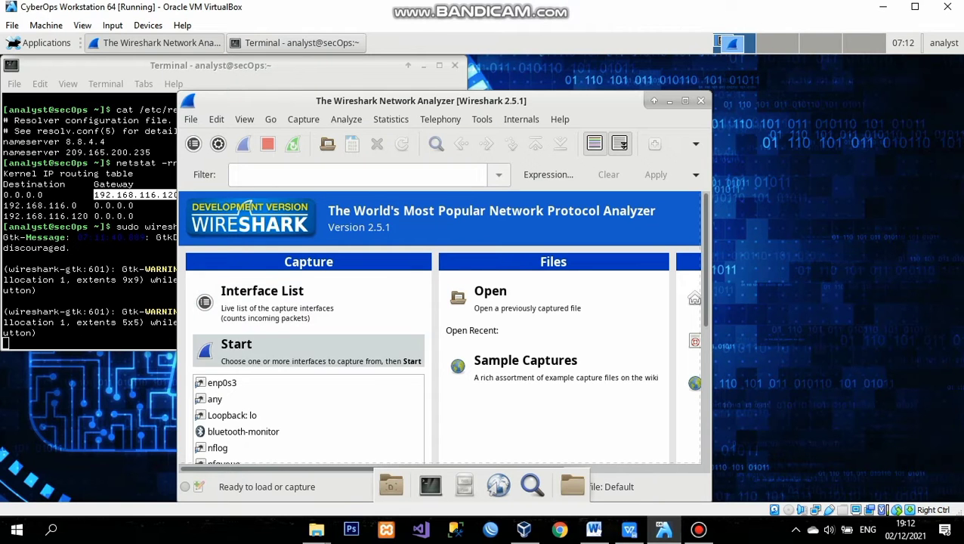
pyautogui.click(222, 383)
pyautogui.click(261, 238)
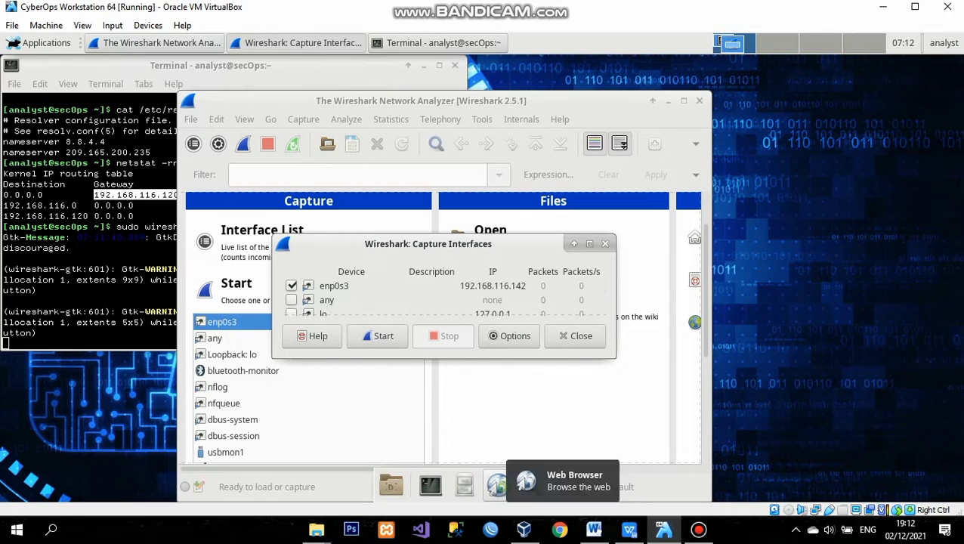
pyautogui.click(499, 485)
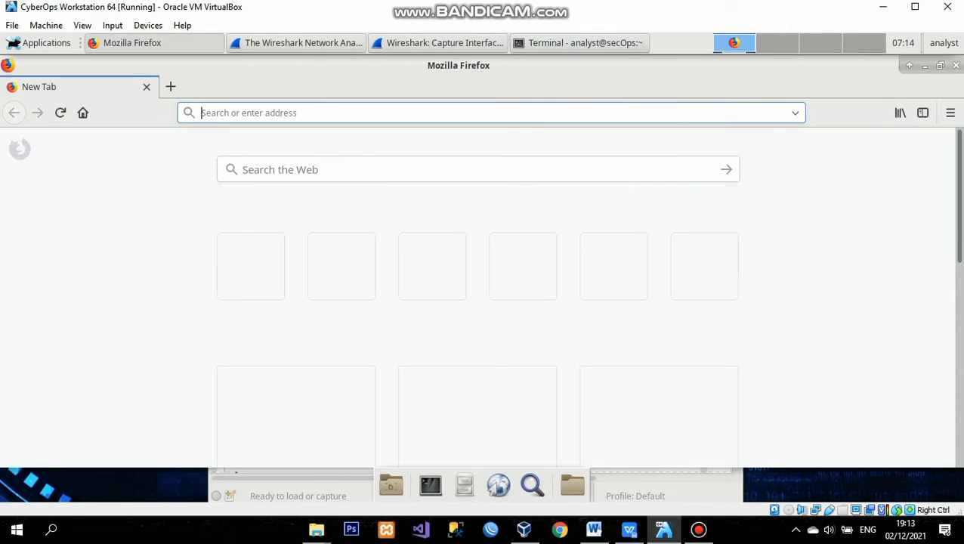
pyautogui.write('ww')
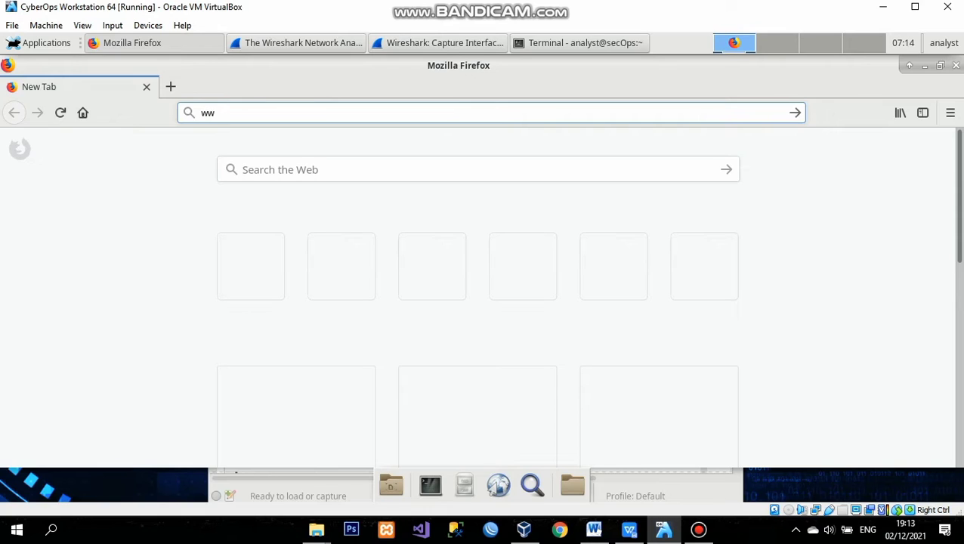
pyautogui.write('w.go')
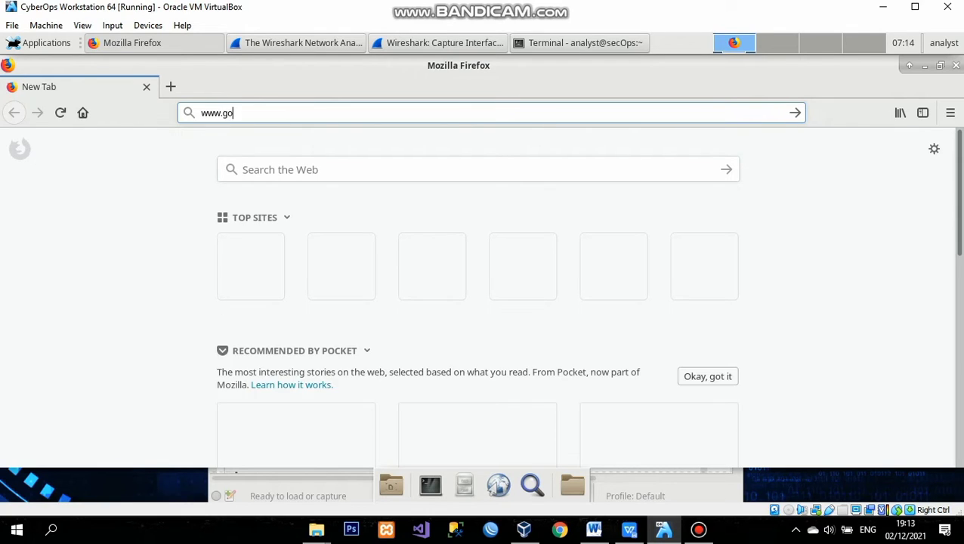
pyautogui.write('ogle.com')
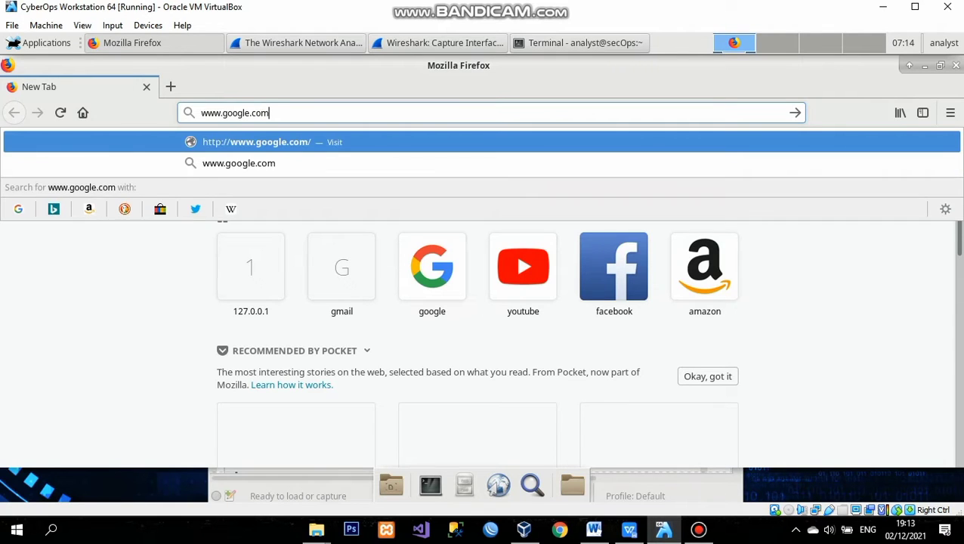
pyautogui.press('Return')
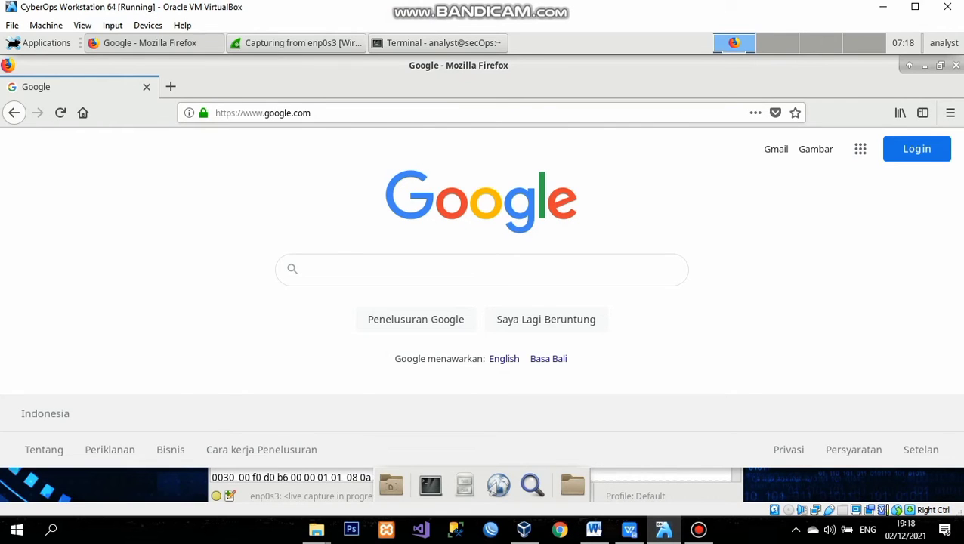
# Check the lab document's instruction after loading Google, and stop the running enp0s3 capture in Wireshark.
pyautogui.click(629, 530)
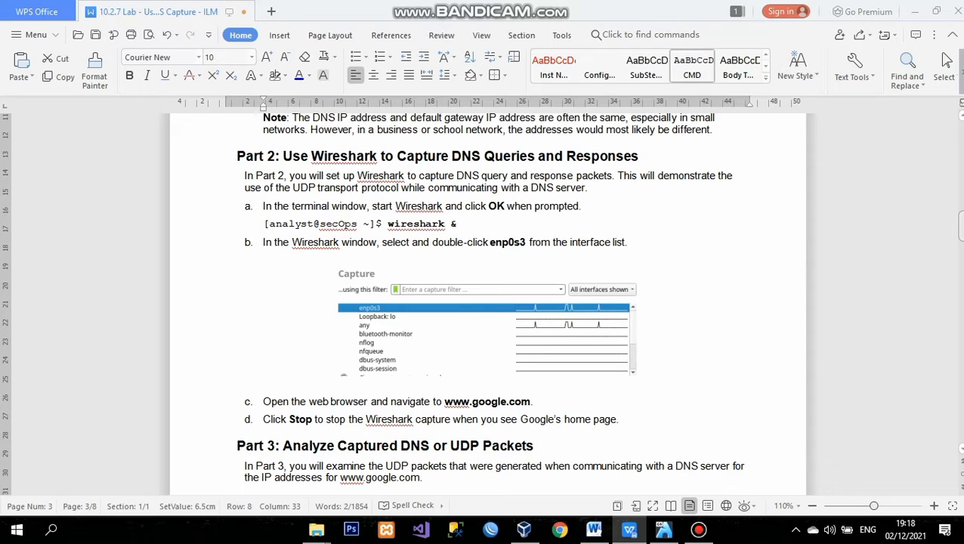
pyautogui.scroll(-5, 487, 302)
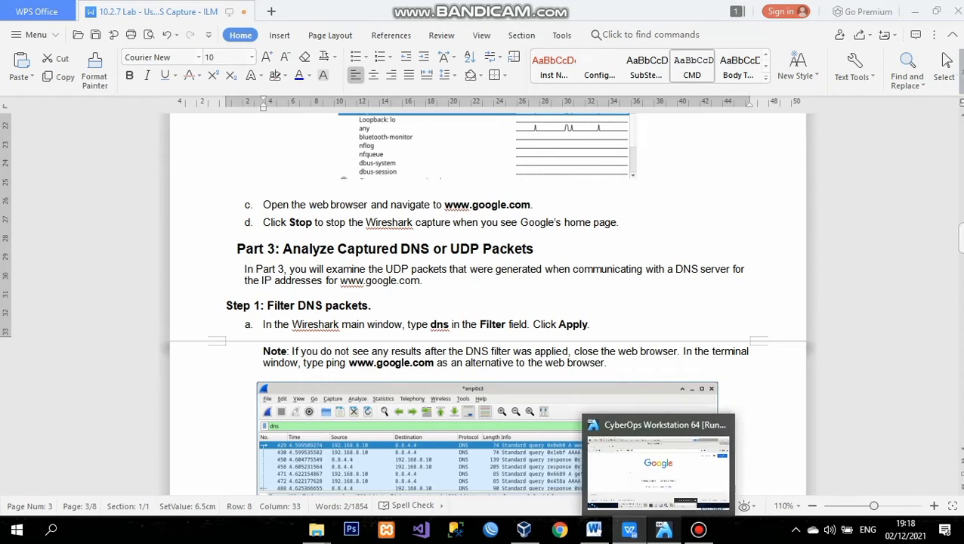
pyautogui.click(664, 530)
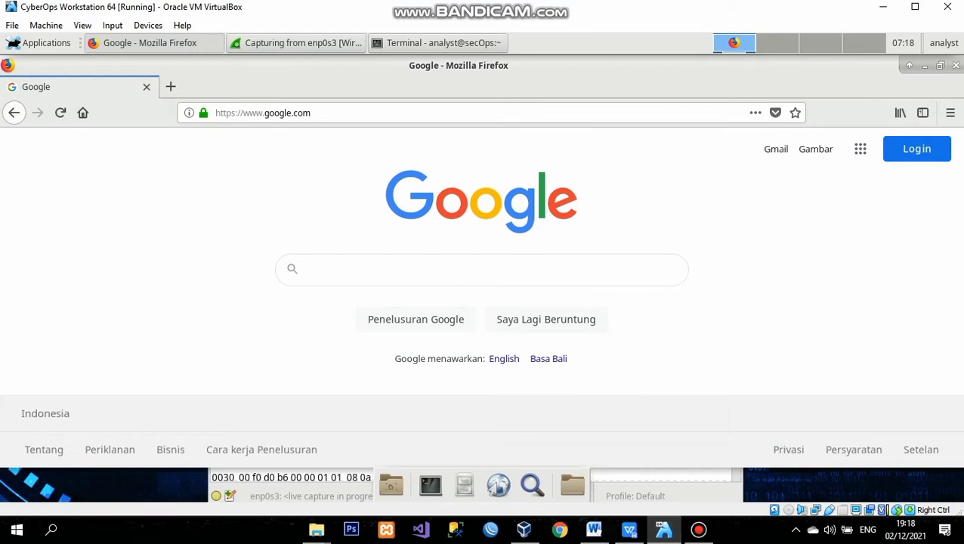
pyautogui.click(302, 43)
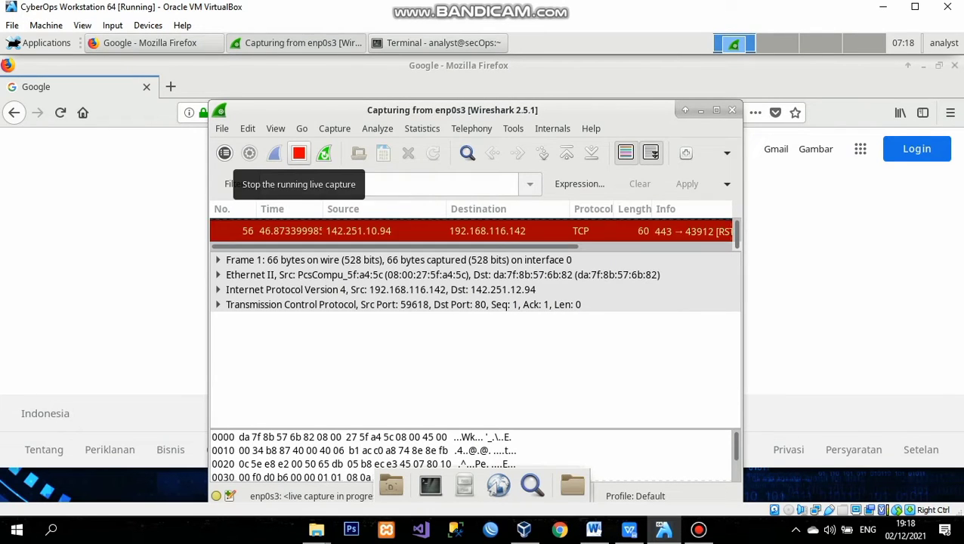
pyautogui.click(298, 154)
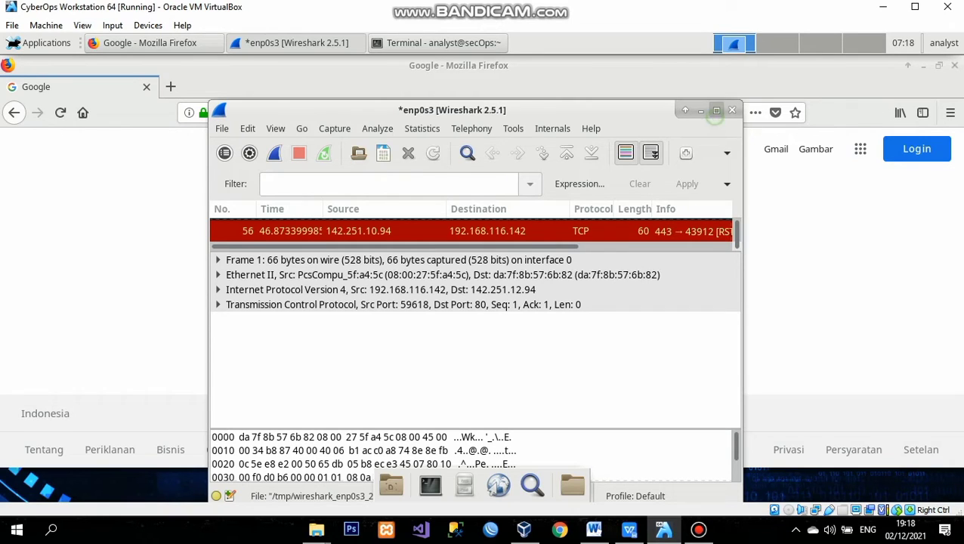
# Maximize Wireshark with a taller packet list, and enter dns as the display filter as Part 3 Step 1 instructs.
pyautogui.click(716, 109)
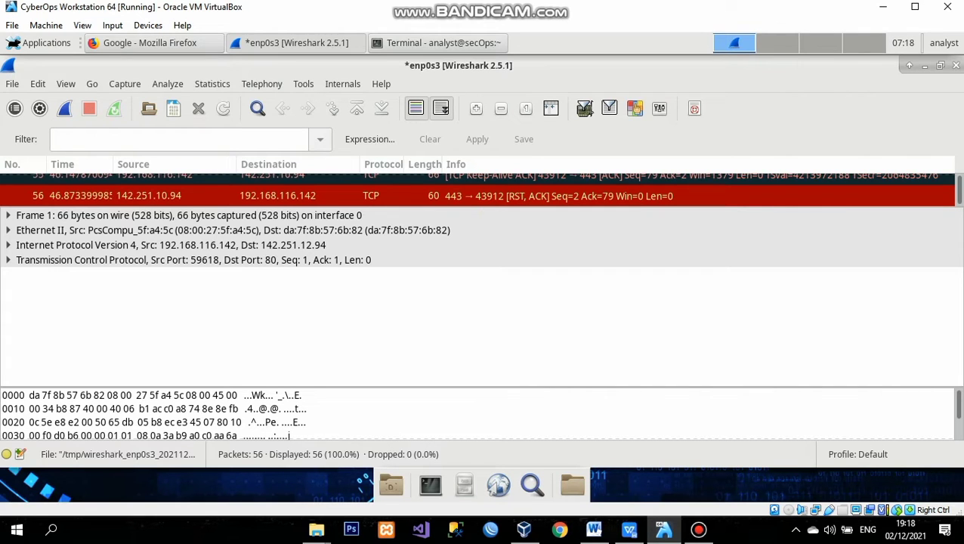
pyautogui.moveTo(485, 207); pyautogui.dragTo(485, 283)
pyautogui.click(629, 529)
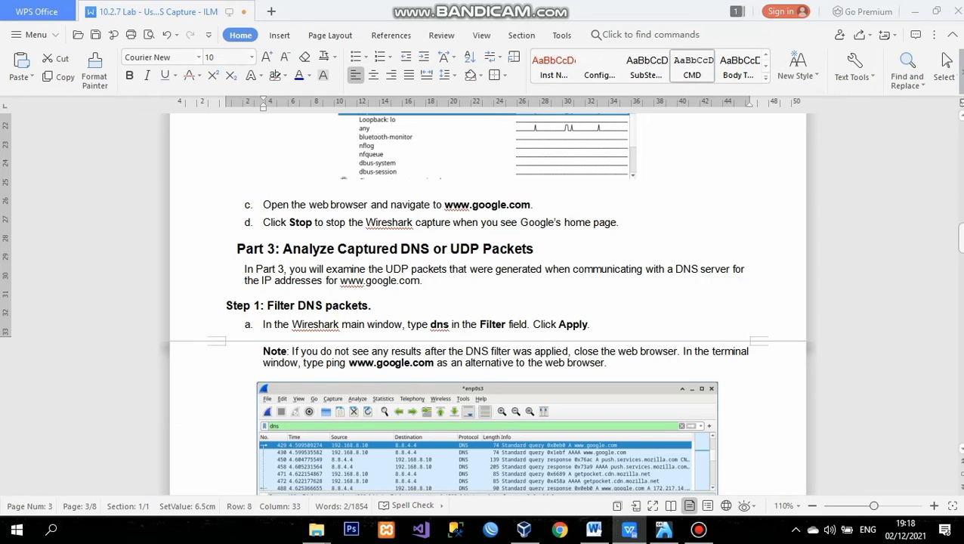
pyautogui.scroll(-3, 487, 303)
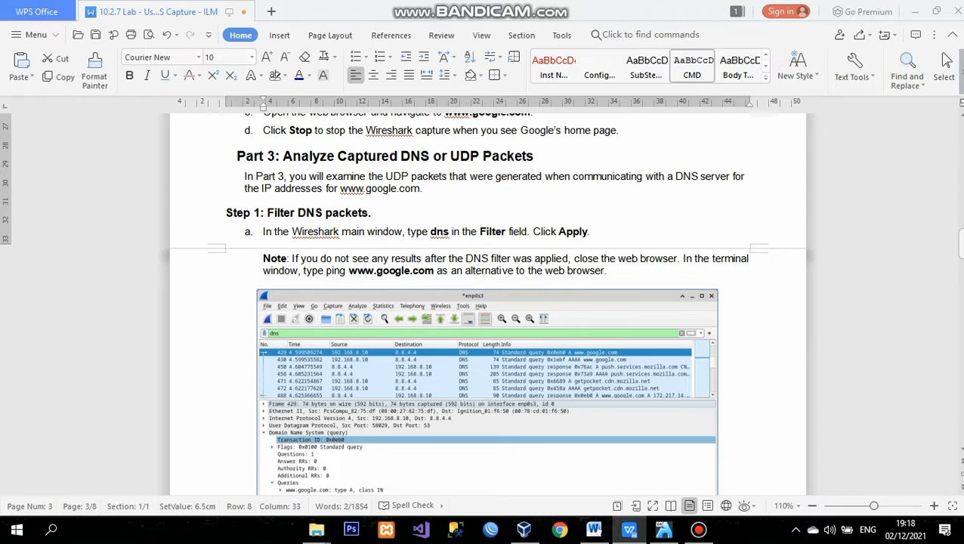
pyautogui.click(664, 529)
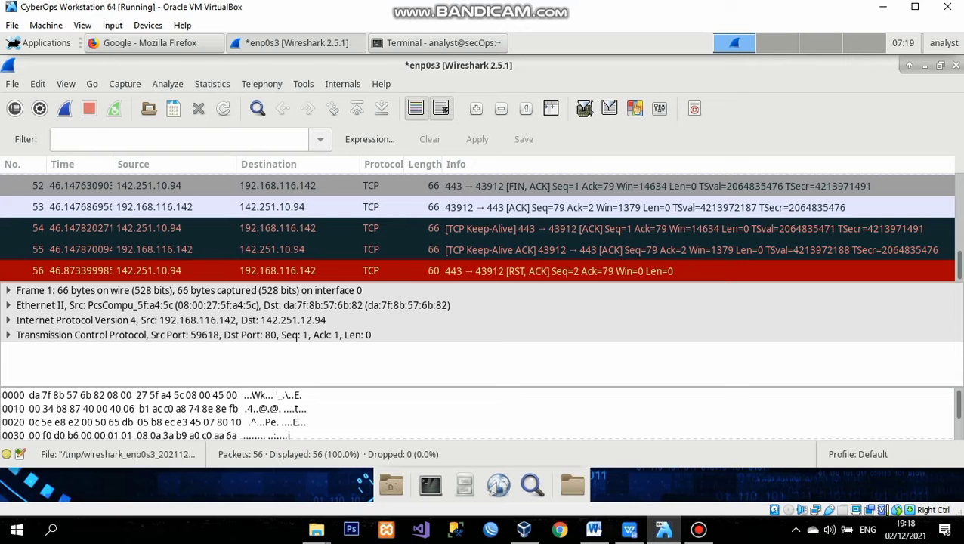
pyautogui.click(189, 140)
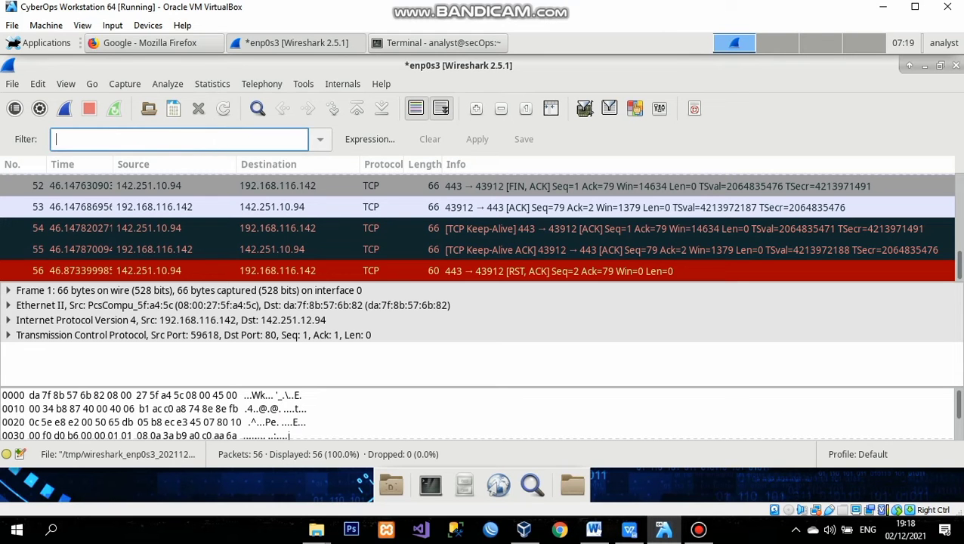
pyautogui.write('dns')
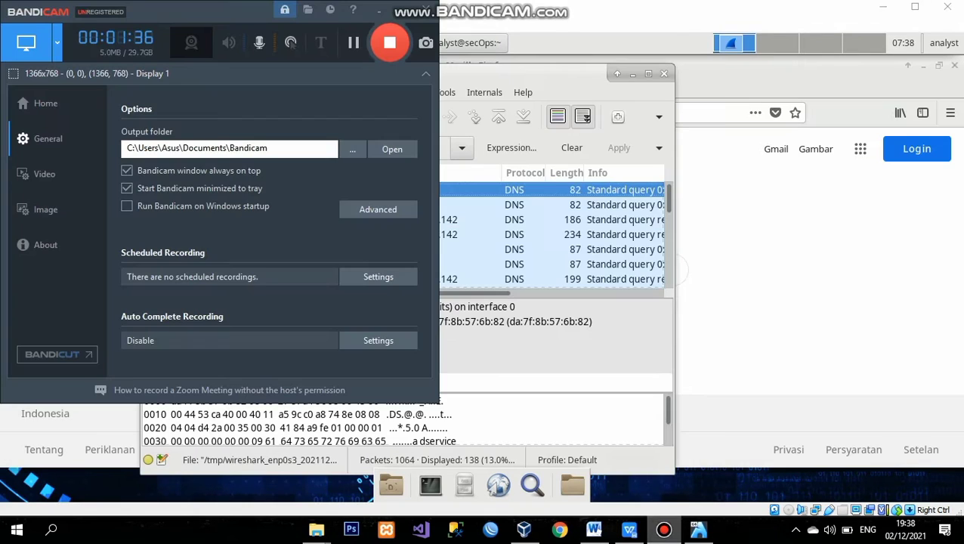
# Return to the dns-filtered enp0s3 capture in the VM and maximize the Wireshark window.
pyautogui.moveTo(664, 529)
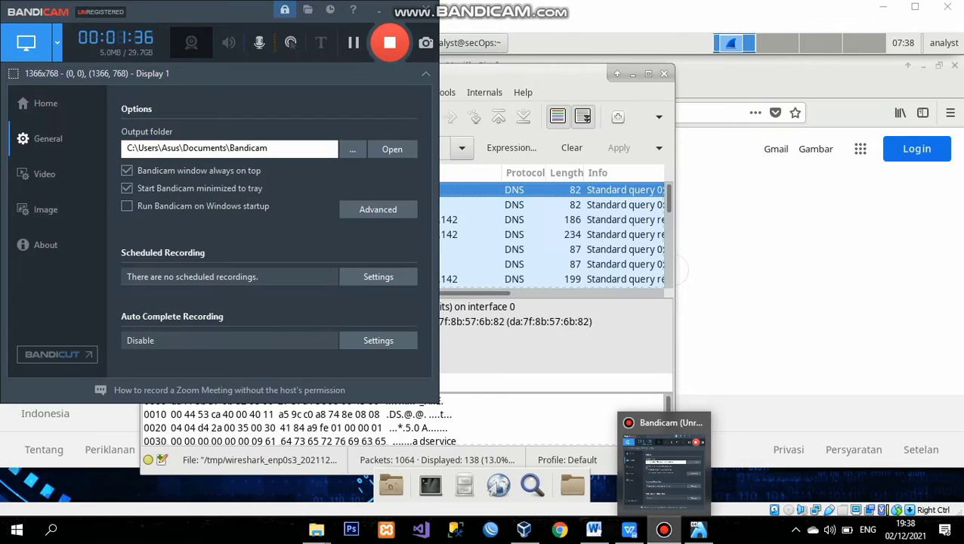
pyautogui.click(664, 529)
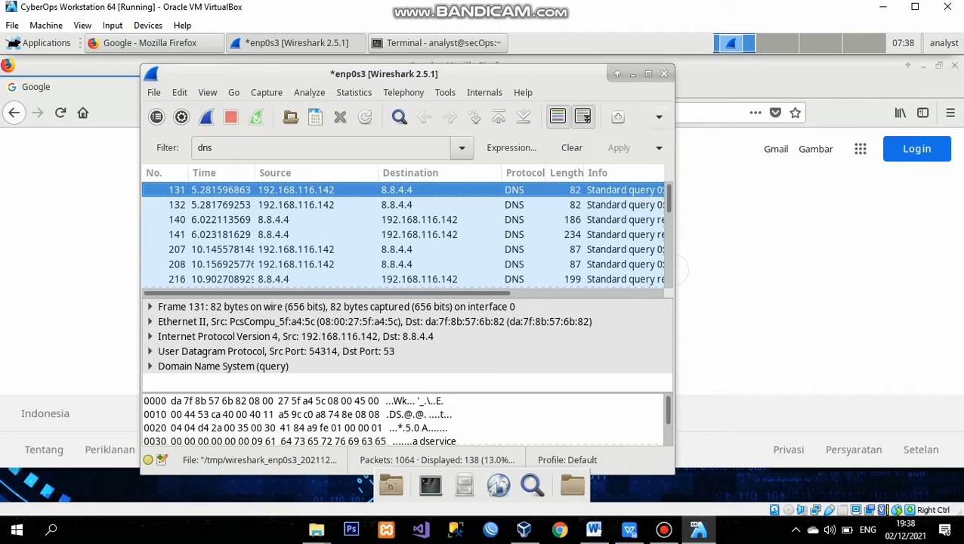
pyautogui.click(648, 73)
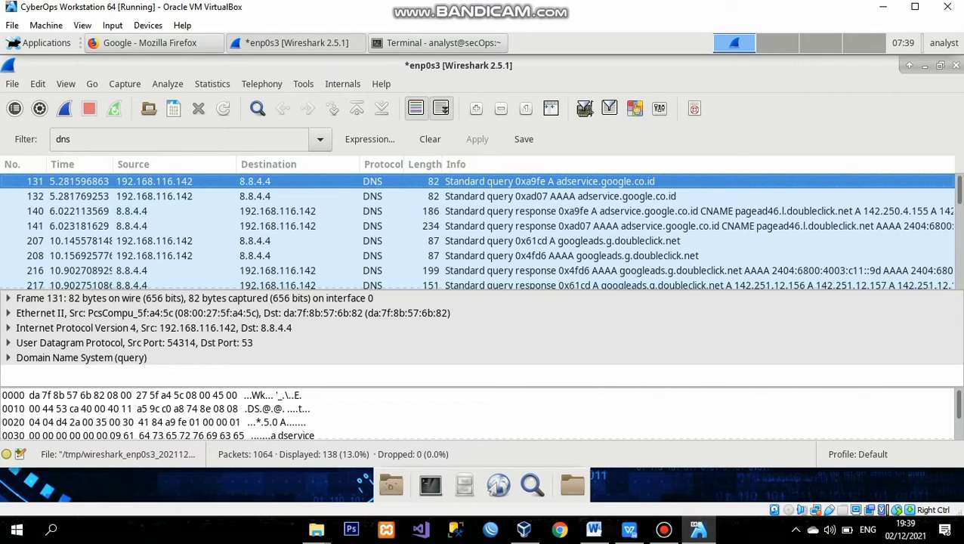
# Expand Domain Name System (query) in the details of packet 131 and examine its fields.
pyautogui.click(19, 358)
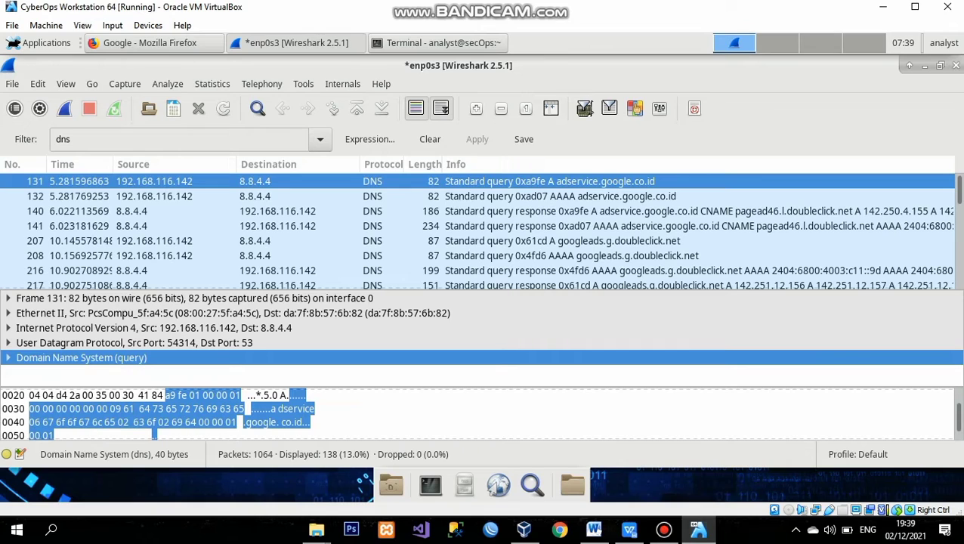
pyautogui.press('Right')
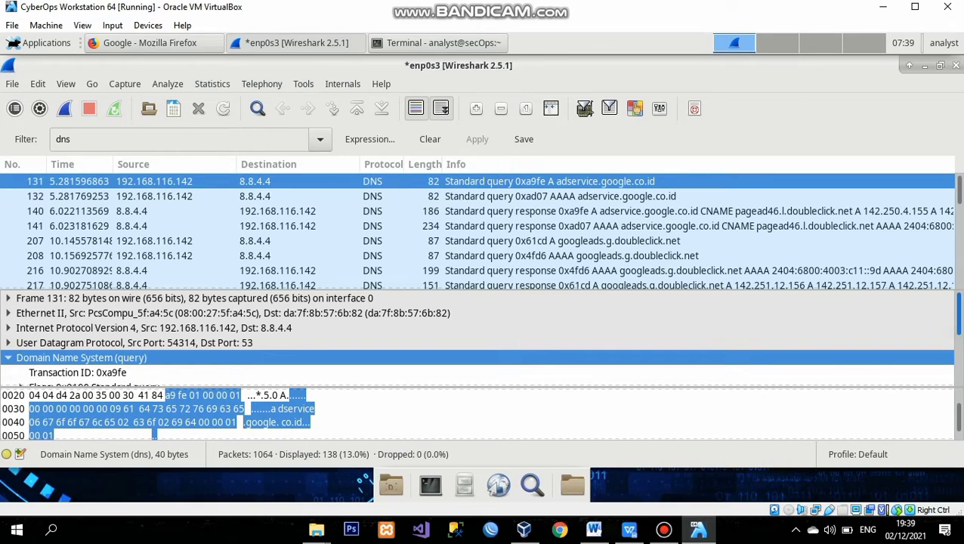
pyautogui.scroll(-1, 476, 337)
pyautogui.scroll(-2, 476, 337)
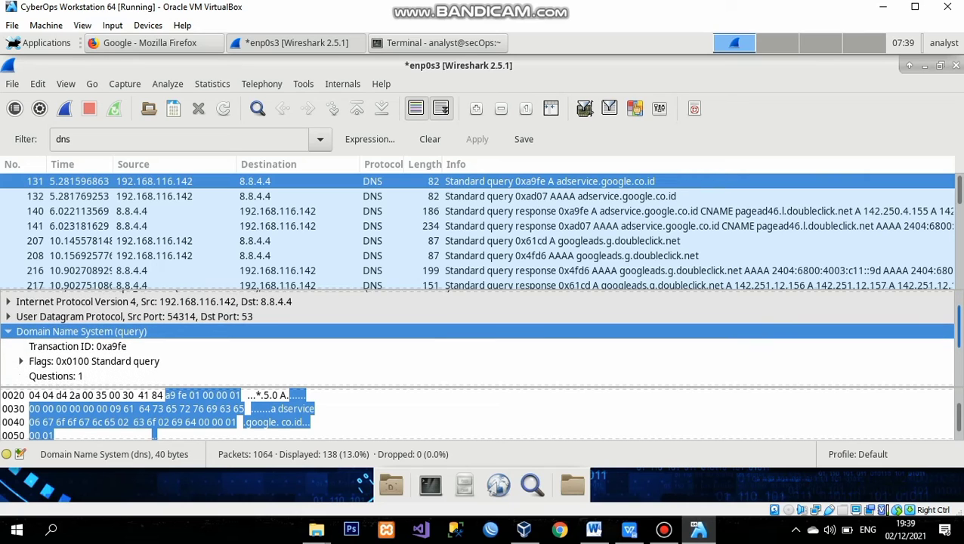
pyautogui.scroll(-3, 476, 337)
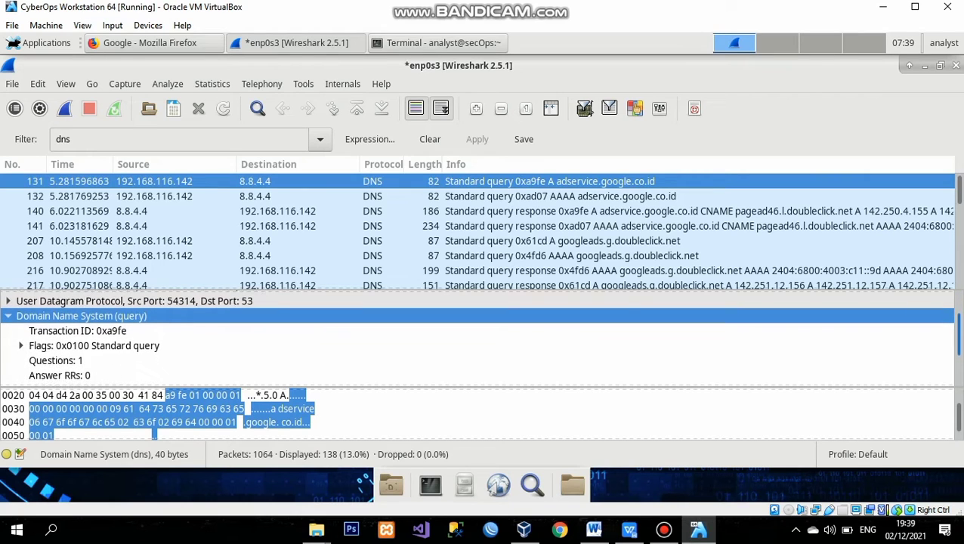
# Examine the remaining DNS query fields of packet 131 down to the queries and response link, and return to its frame summary.
pyautogui.scroll(-1, 476, 337)
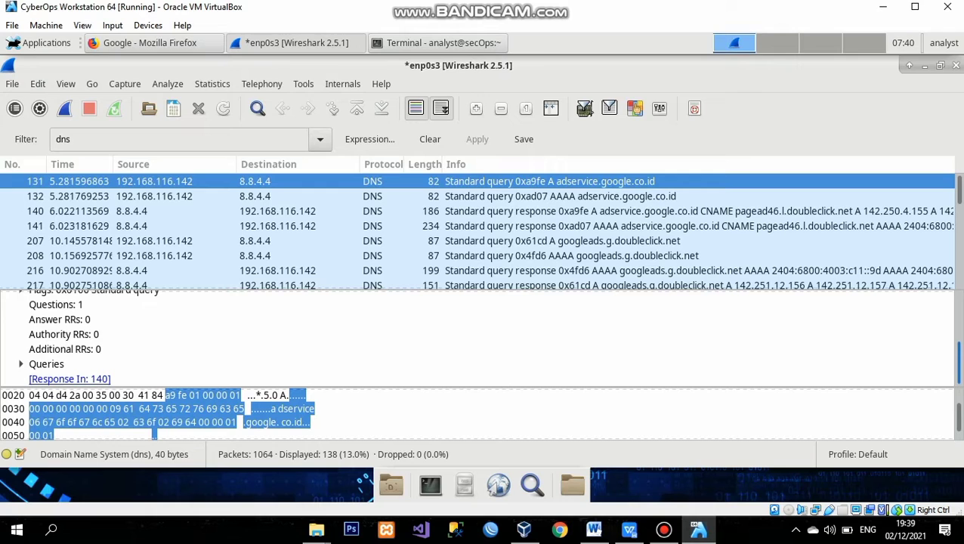
pyautogui.scroll(5, 476, 337)
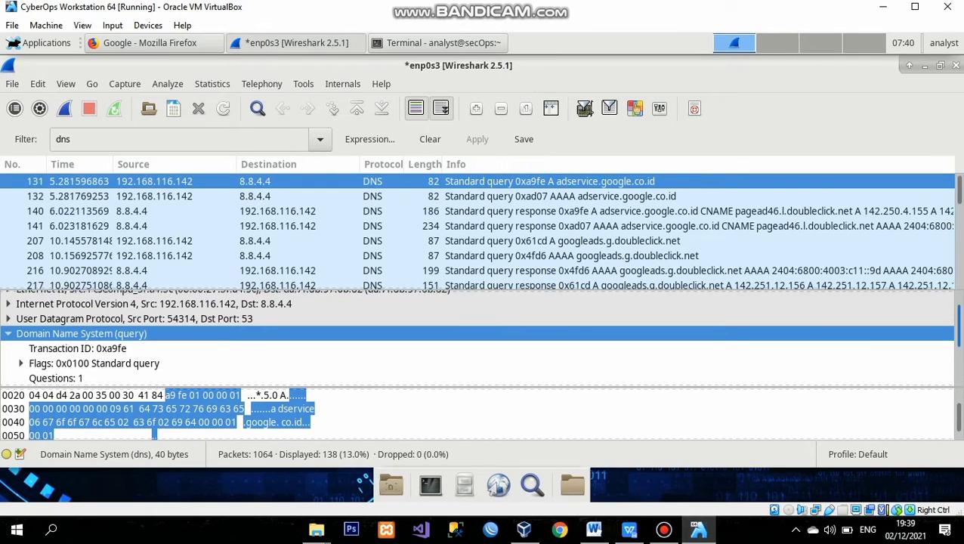
pyautogui.scroll(1, 477, 337)
pyautogui.scroll(1, 476, 337)
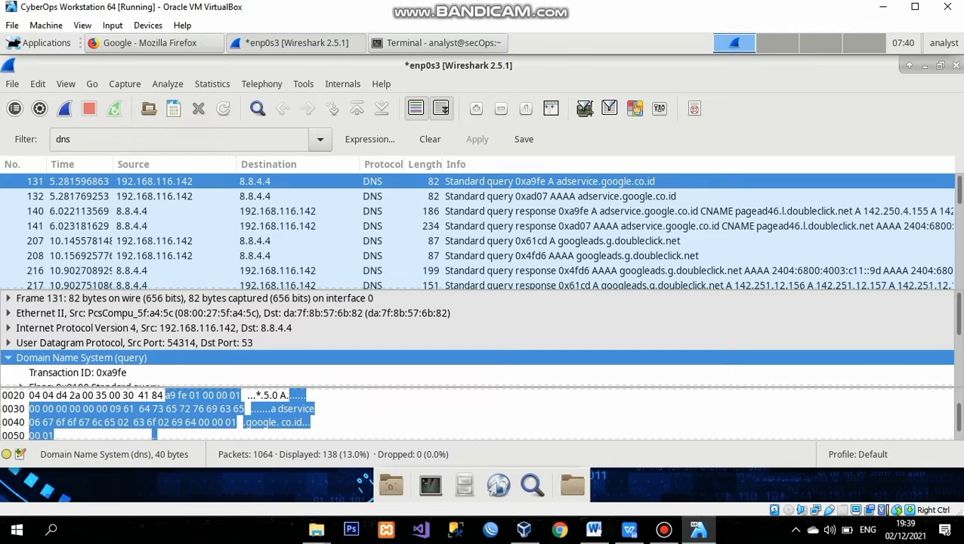
# Switch to the lab document in WPS Office and read Part 3 Step 2 on examining the fields in a DNS query packet.
pyautogui.click(630, 529)
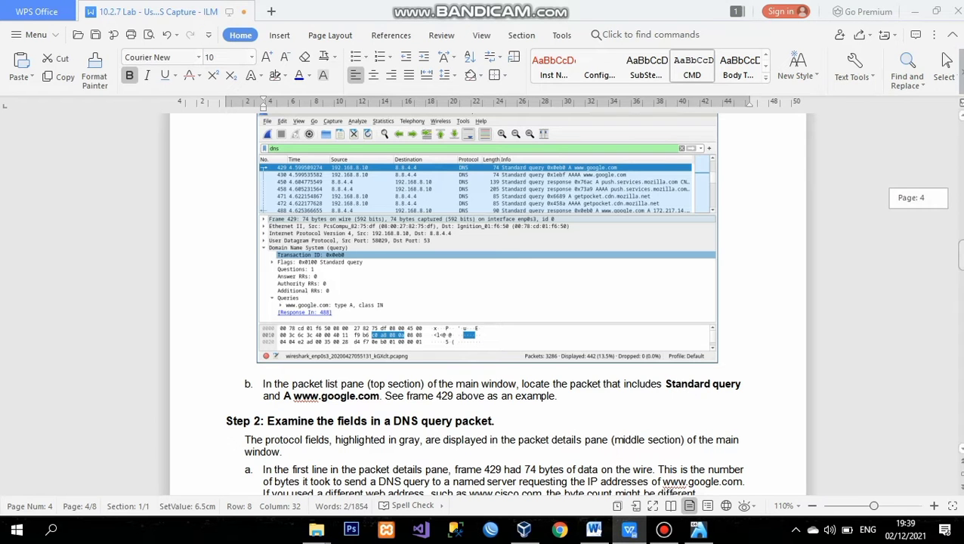
pyautogui.scroll(-5, 484, 302)
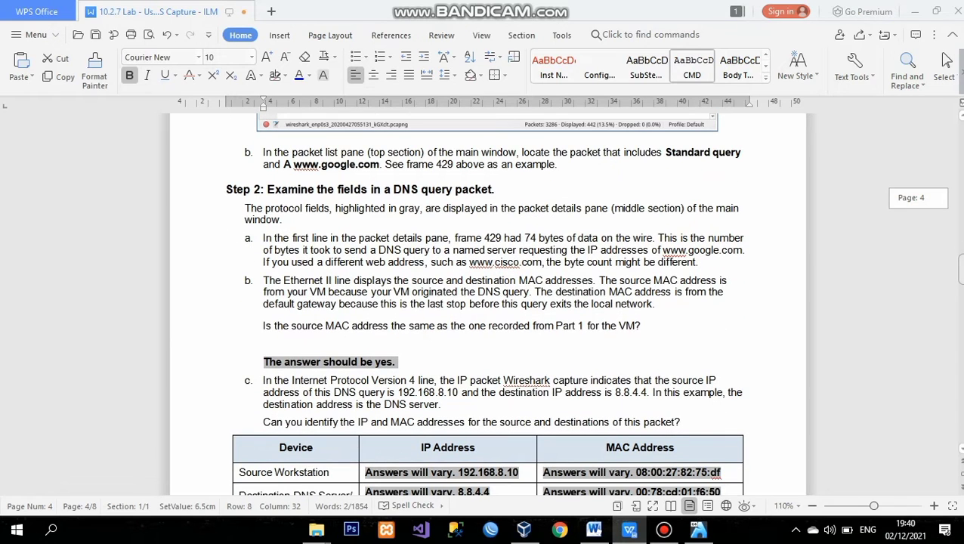
pyautogui.scroll(-3, 944, 58)
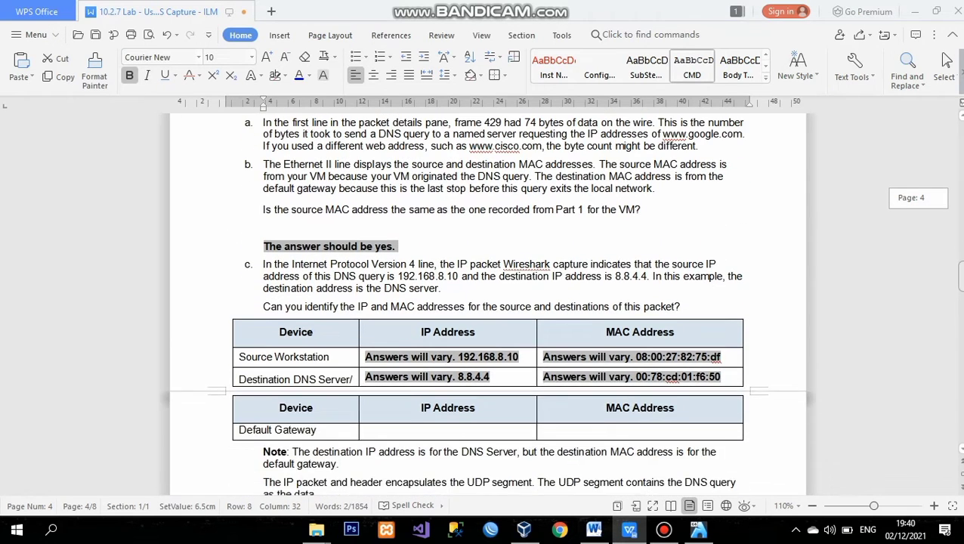
pyautogui.scroll(1, 945, 57)
pyautogui.scroll(-3, 945, 59)
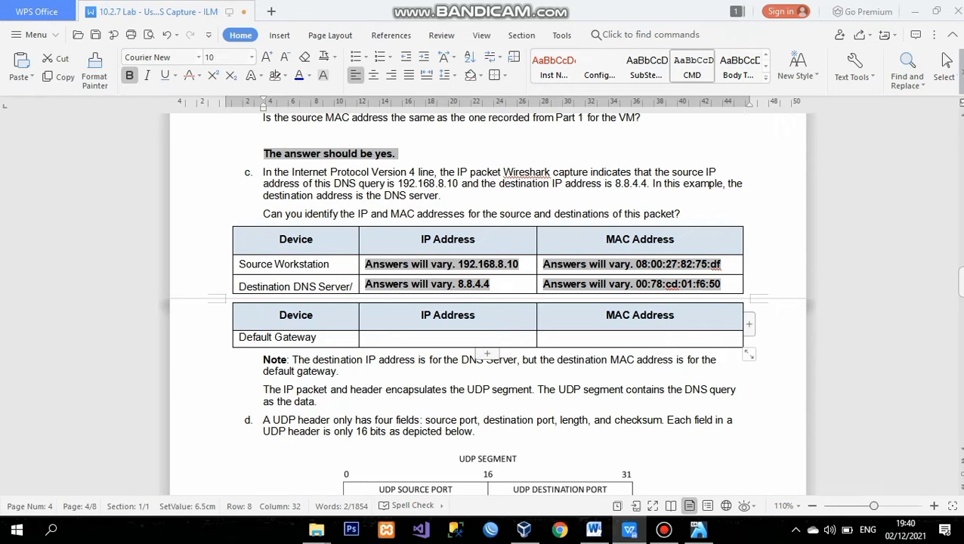
# Switch back to Wireshark in the VM and expand User Datagram Protocol in the details of packet 131.
pyautogui.click(697, 529)
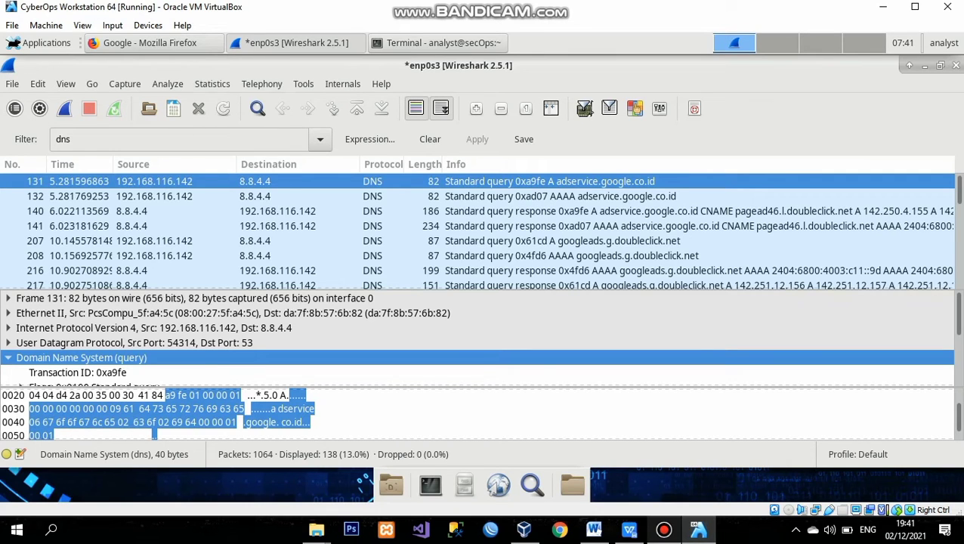
pyautogui.click(664, 529)
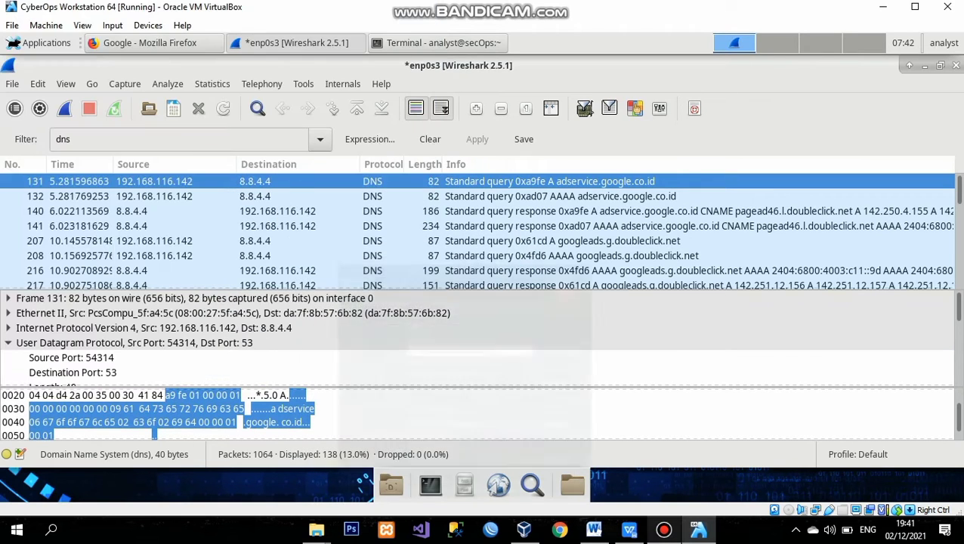
pyautogui.click(664, 530)
# Read the lab document's explanation of the User Datagram Protocol fields and examine the ports, length and checksum of packet 131 in Wireshark.
pyautogui.click(629, 529)
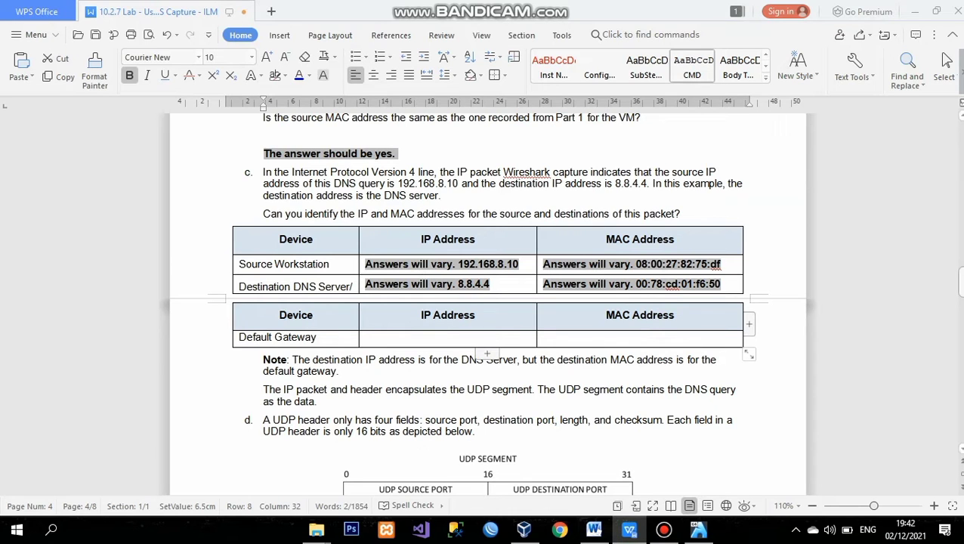
pyautogui.moveTo(962, 282); pyautogui.dragTo(962, 311)
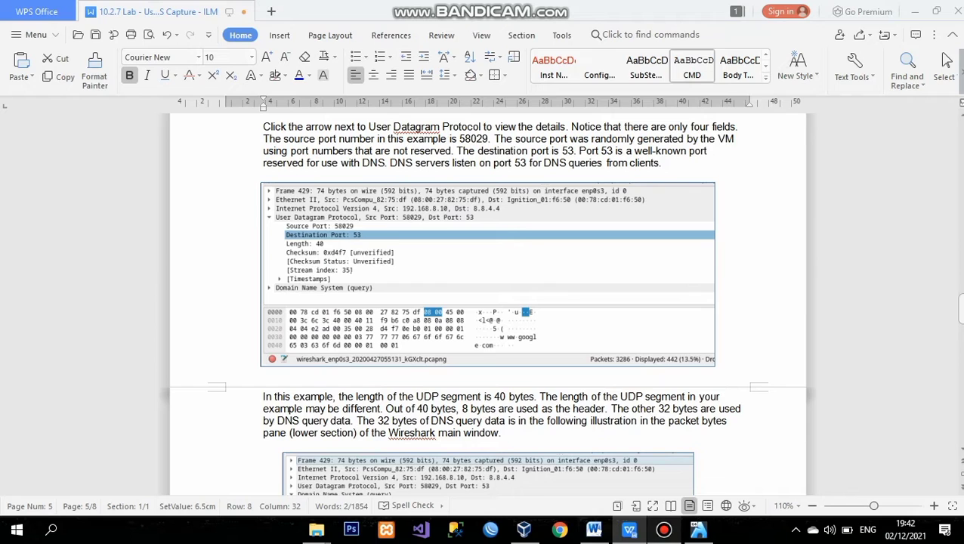
pyautogui.hotkey('alt', 'Tab')
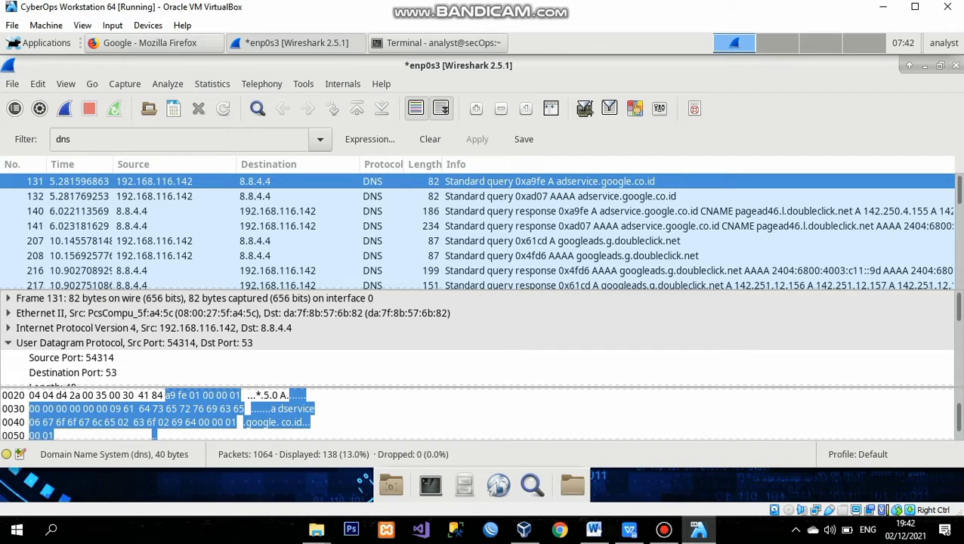
pyautogui.scroll(-1, 476, 337)
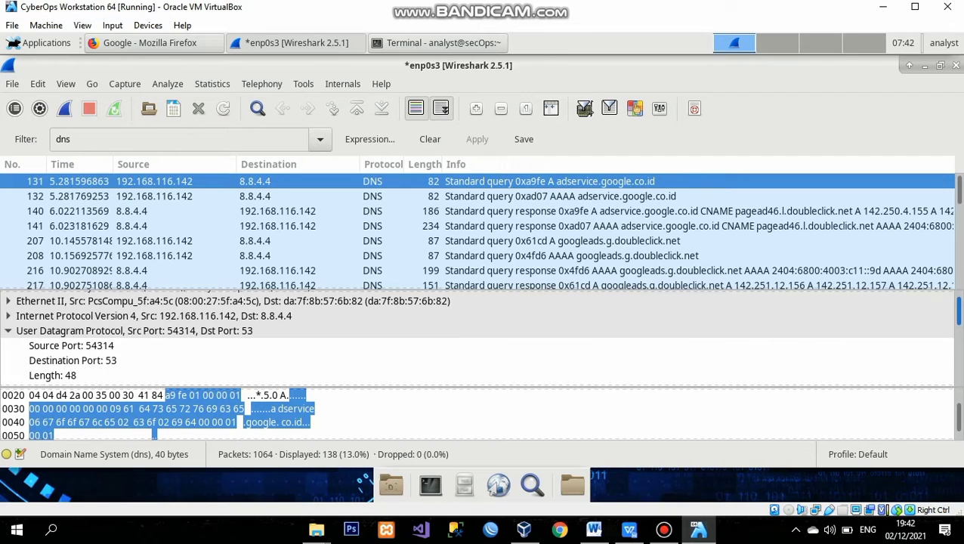
pyautogui.moveTo(959, 314); pyautogui.dragTo(959, 318)
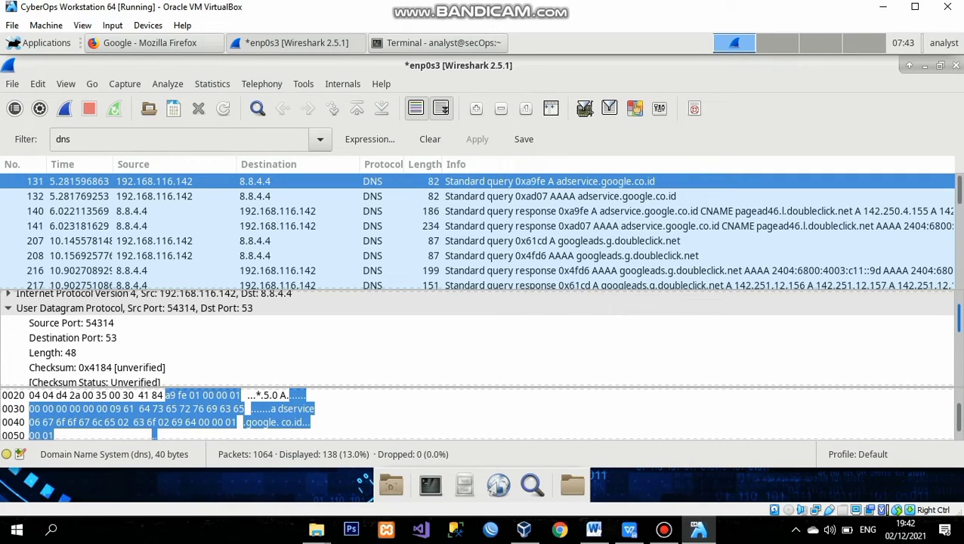
pyautogui.moveTo(959, 318); pyautogui.dragTo(959, 321)
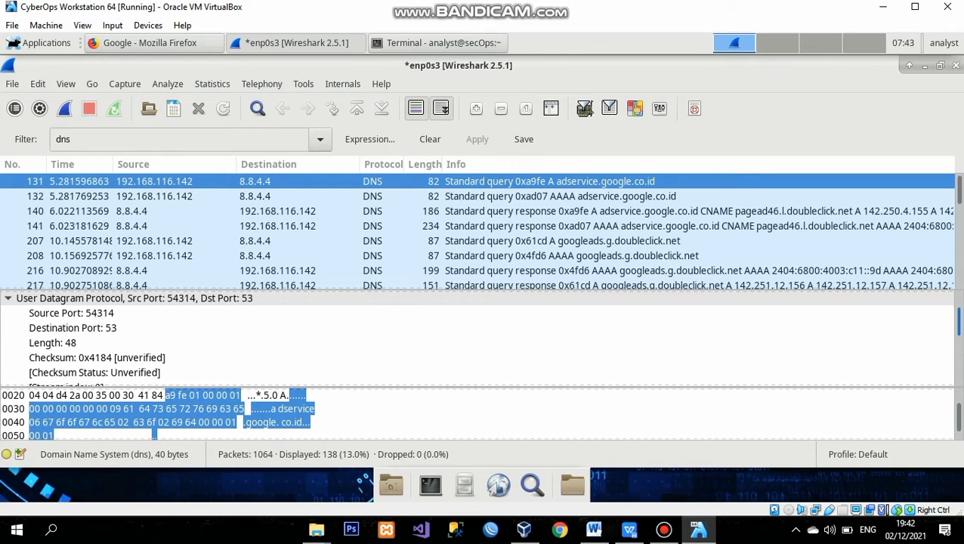
# Recheck the lab document's User Datagram Protocol example and its explanation of the UDP segment length.
pyautogui.click(664, 530)
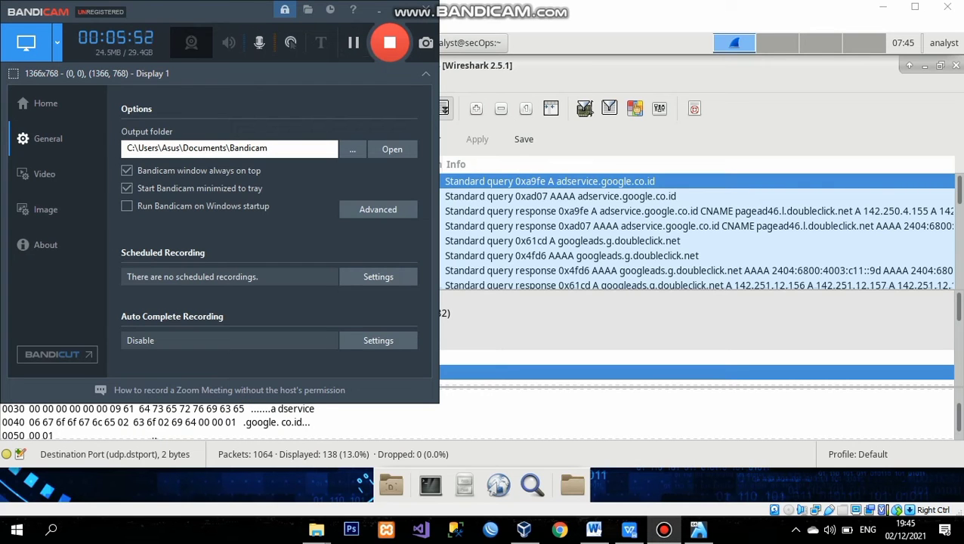
pyautogui.click(664, 530)
pyautogui.click(629, 529)
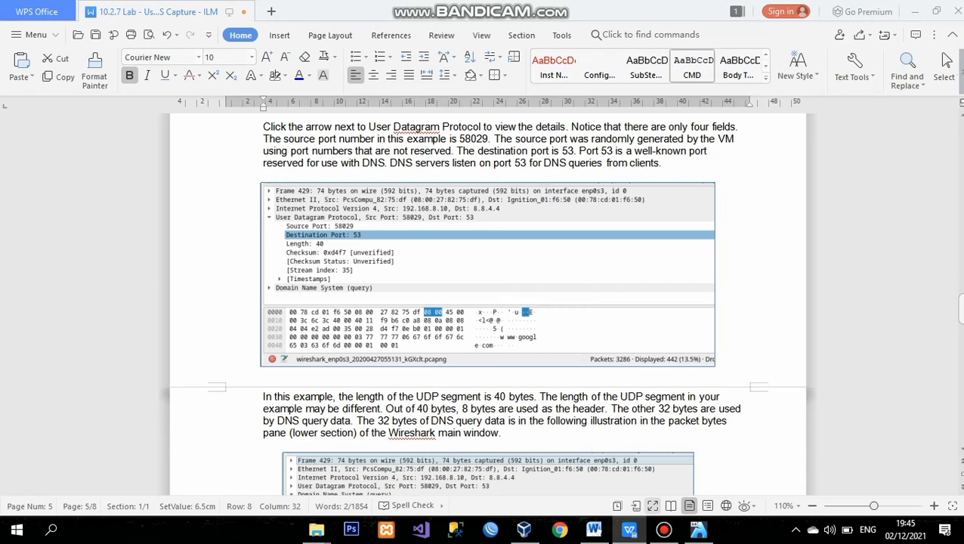
pyautogui.click(664, 529)
pyautogui.click(663, 530)
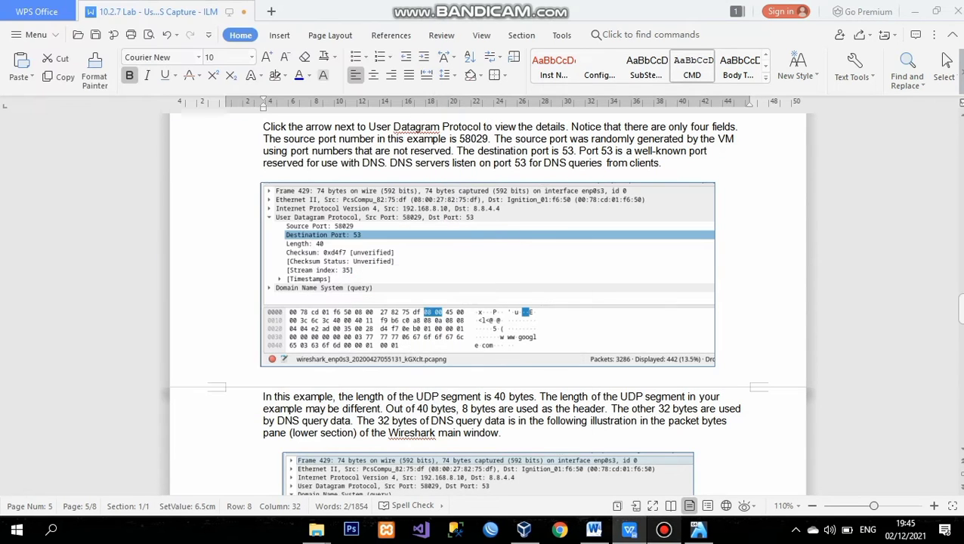
# Return to Wireshark and highlight the Ethernet II line, then the Internet Protocol Version 4 line, of packet 131 to examine their addresses.
pyautogui.click(698, 531)
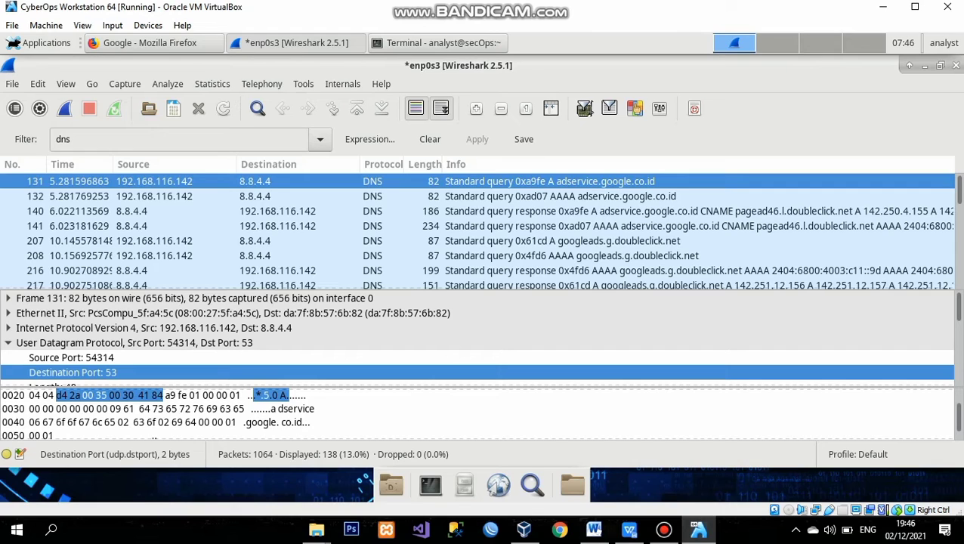
pyautogui.click(233, 312)
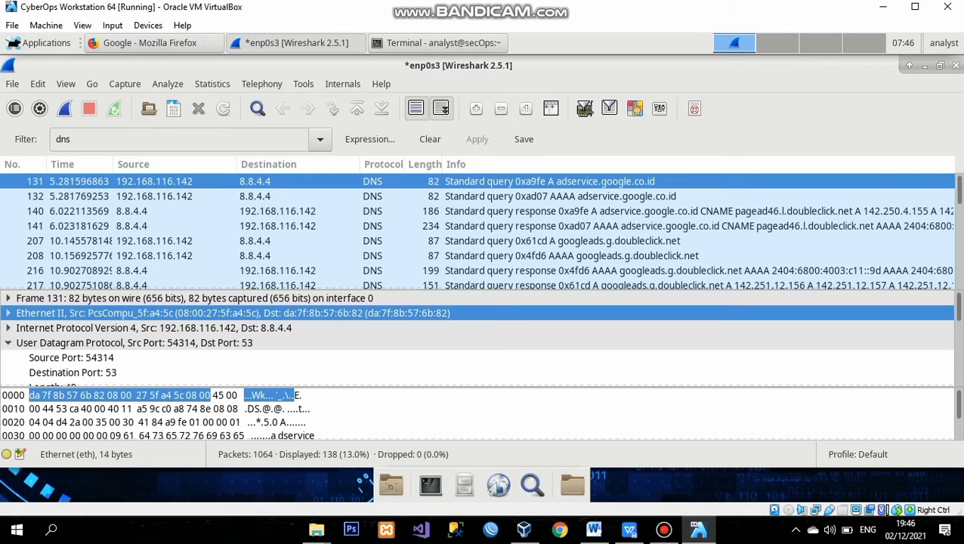
pyautogui.click(158, 329)
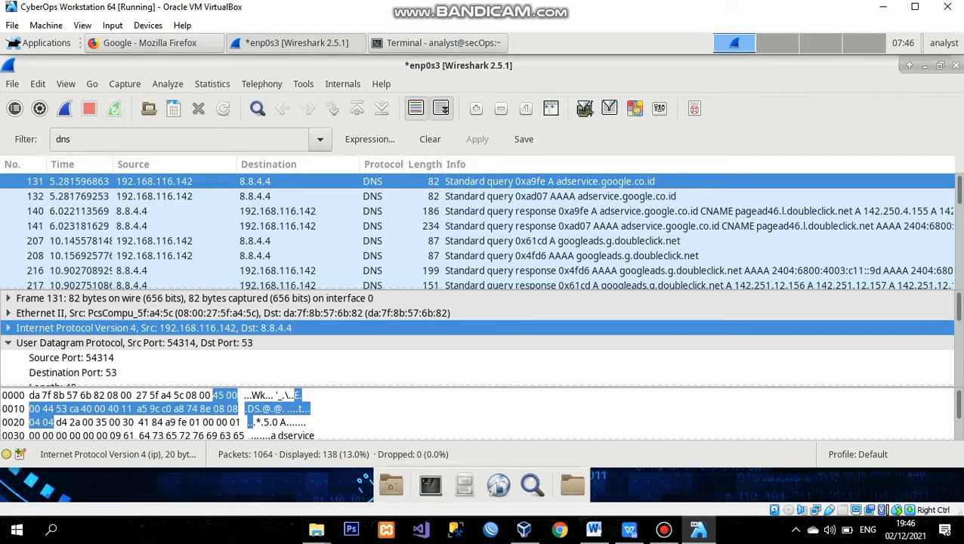
# Return to the lab document and read the Wireshark results table and the questions about the source and destination IP addresses.
pyautogui.click(627, 528)
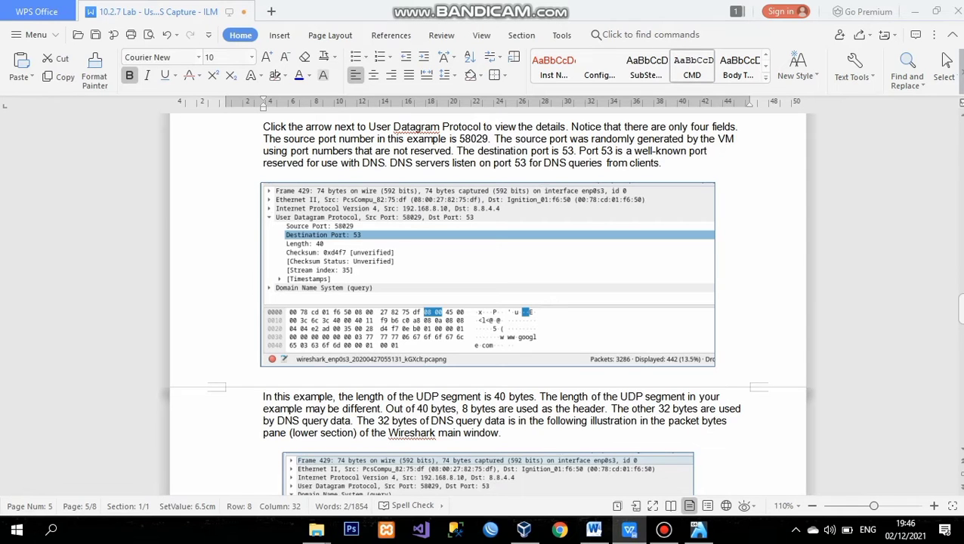
pyautogui.scroll(-3, 488, 302)
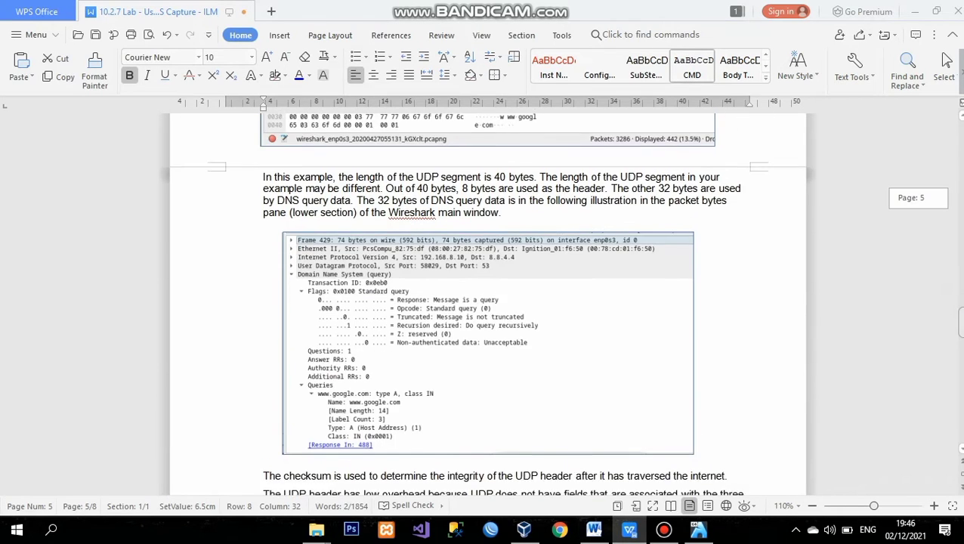
pyautogui.scroll(-5, 487, 302)
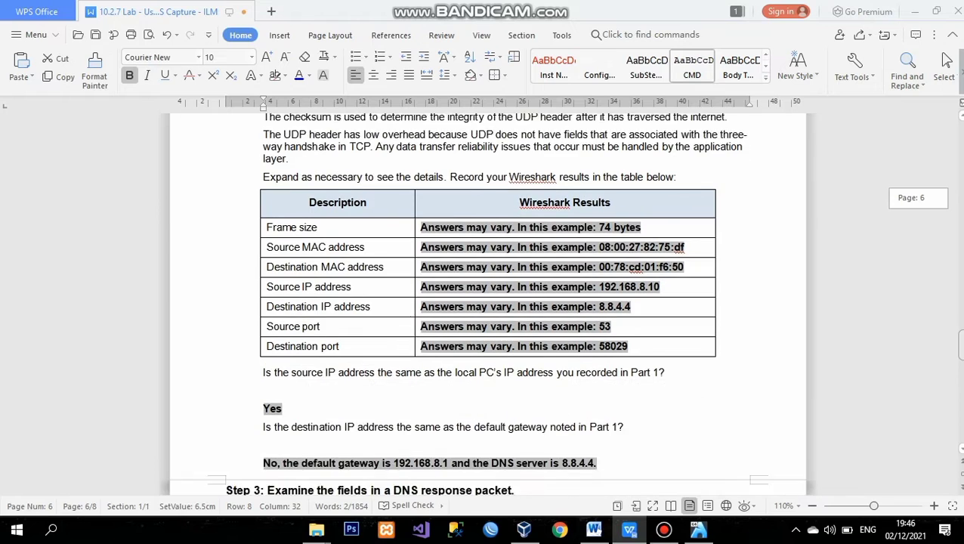
pyautogui.scroll(-2, 488, 303)
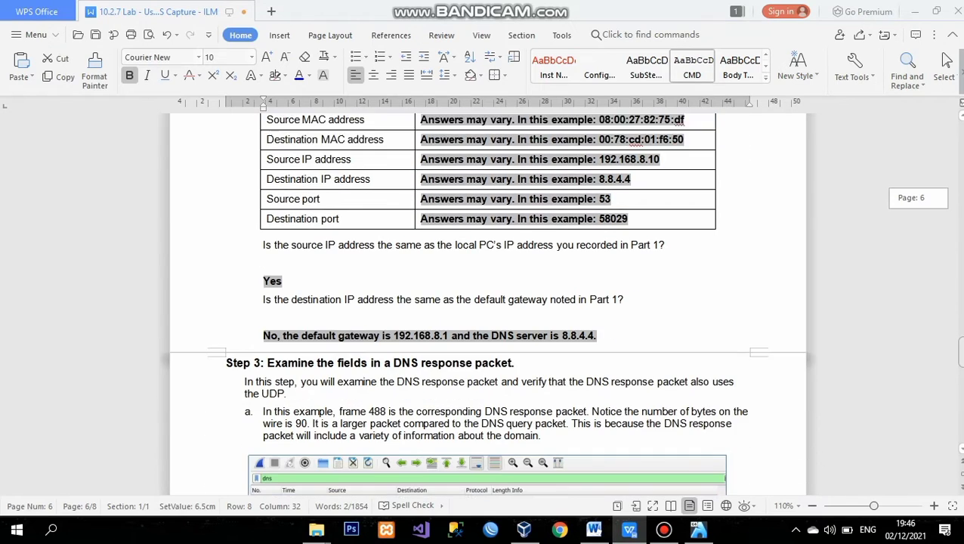
pyautogui.scroll(-1, 488, 303)
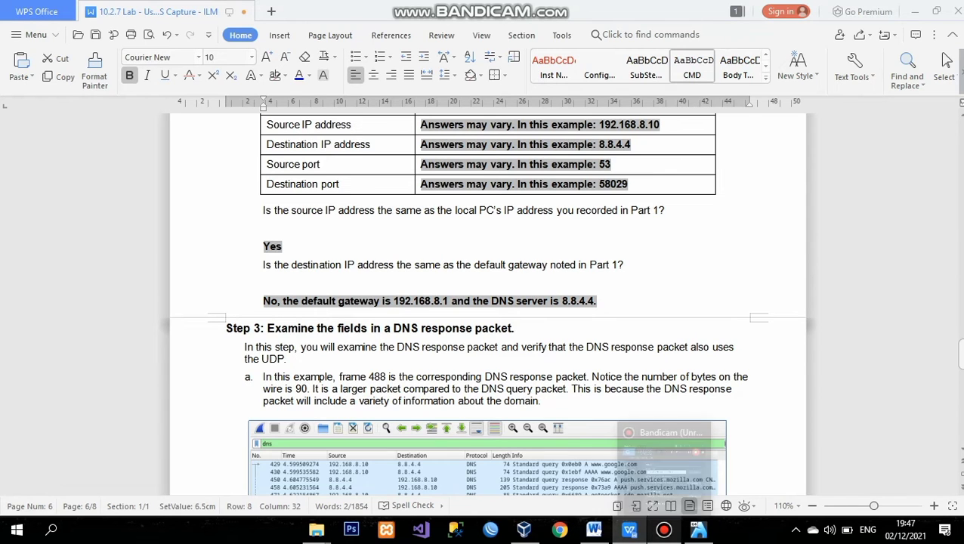
# Check packet 131's addresses in Wireshark, and read Step 3 of the lab document on examining a DNS response packet.
pyautogui.click(698, 530)
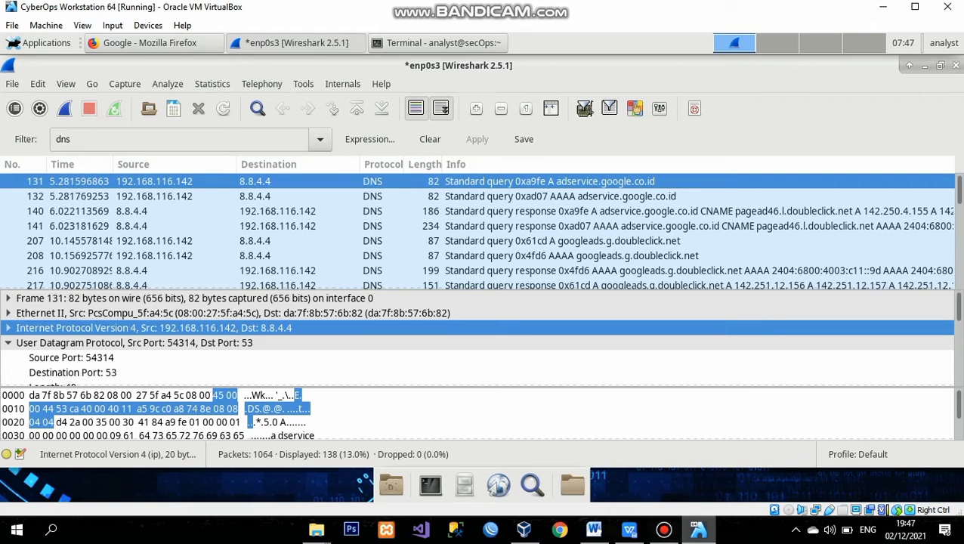
pyautogui.click(629, 529)
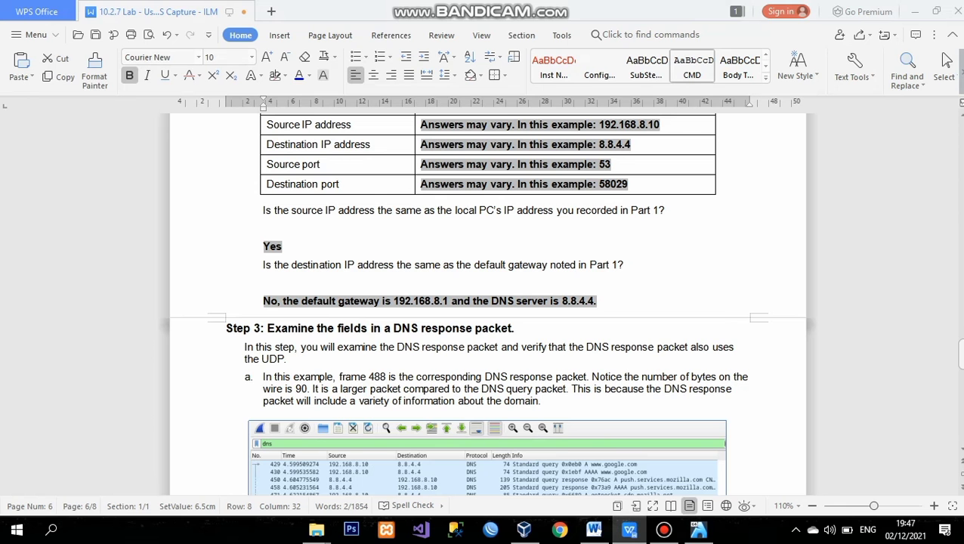
pyautogui.scroll(-4, 487, 302)
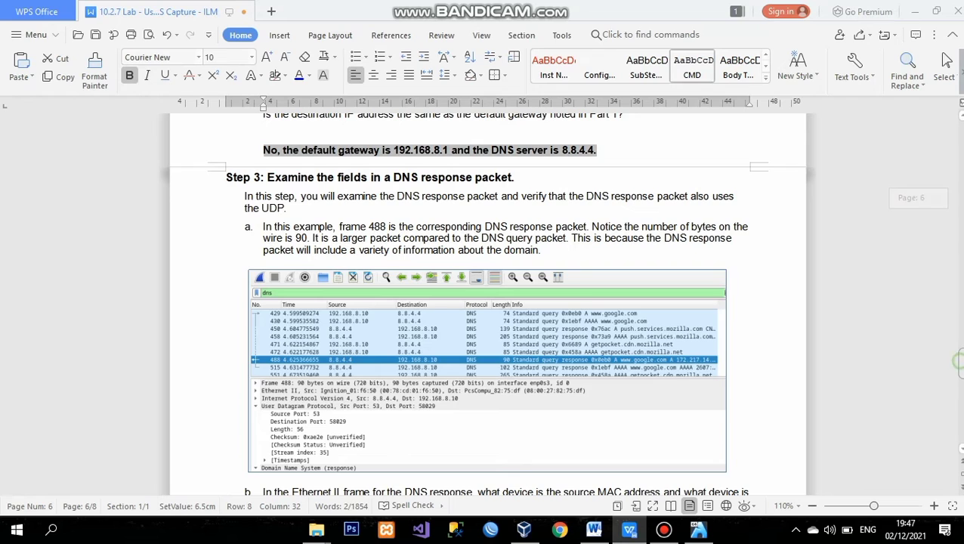
pyautogui.scroll(-4, 484, 295)
pyautogui.scroll(-1, 488, 304)
pyautogui.scroll(-2, 495, 304)
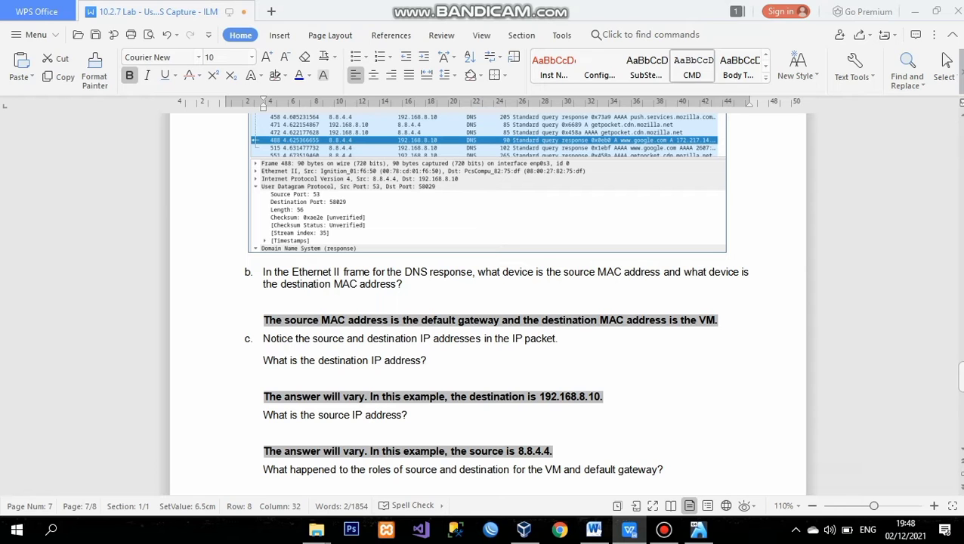
# Review packet 131's details in Wireshark again, and read Step 3 items c and d on the reversed address and port roles.
pyautogui.click(697, 529)
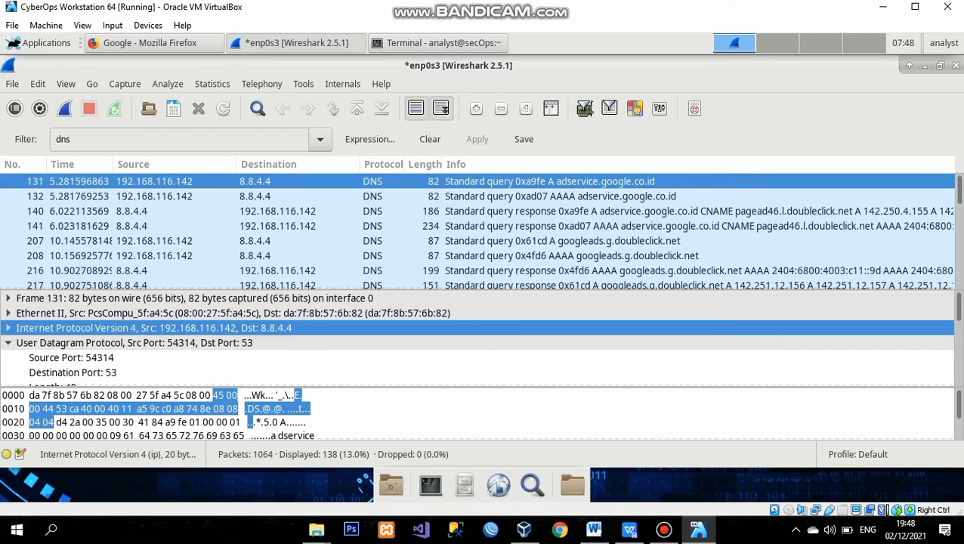
pyautogui.click(628, 529)
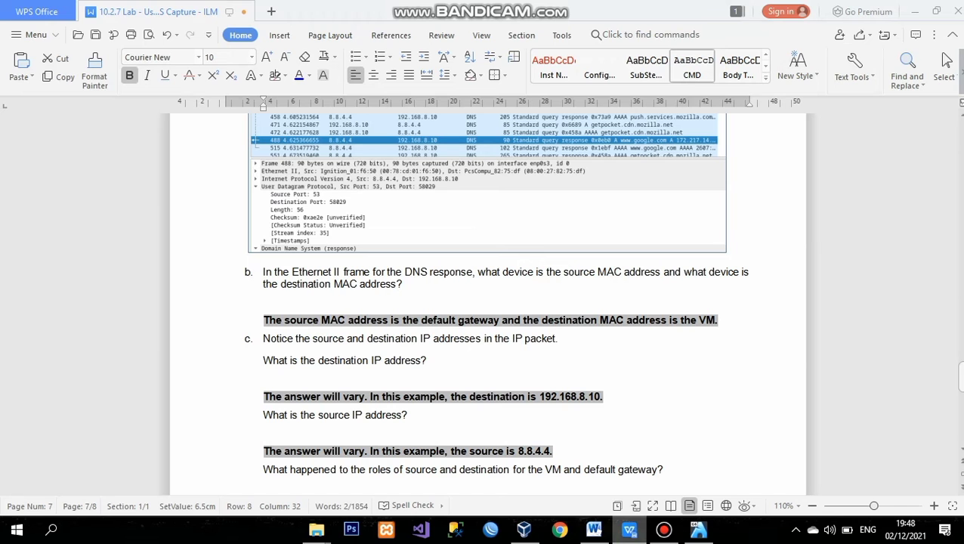
pyautogui.moveTo(958, 369); pyautogui.dragTo(958, 382)
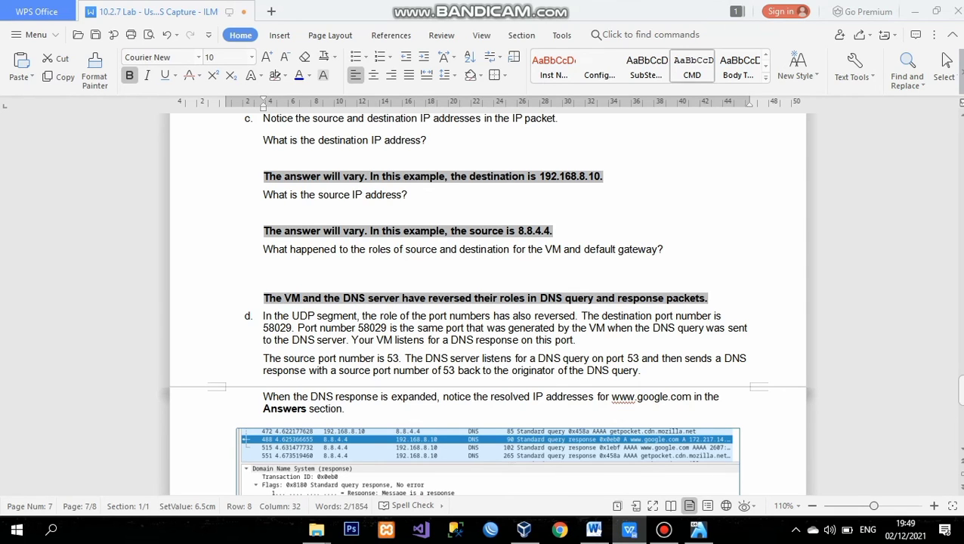
pyautogui.click(663, 529)
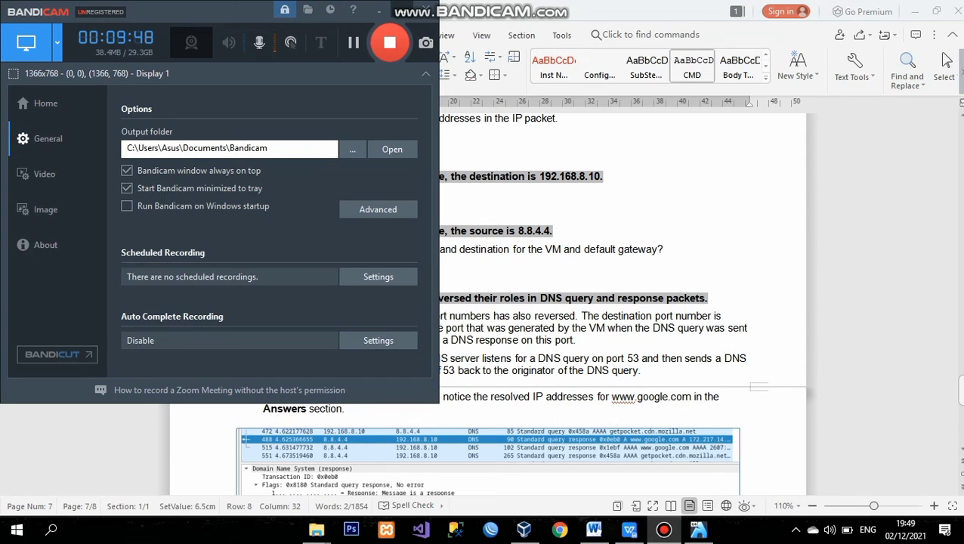
pyautogui.click(400, 12)
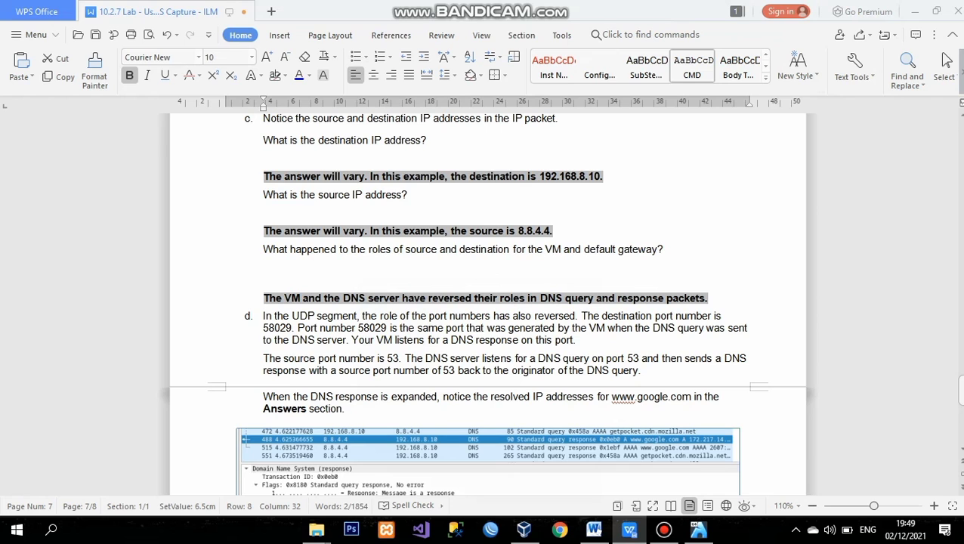